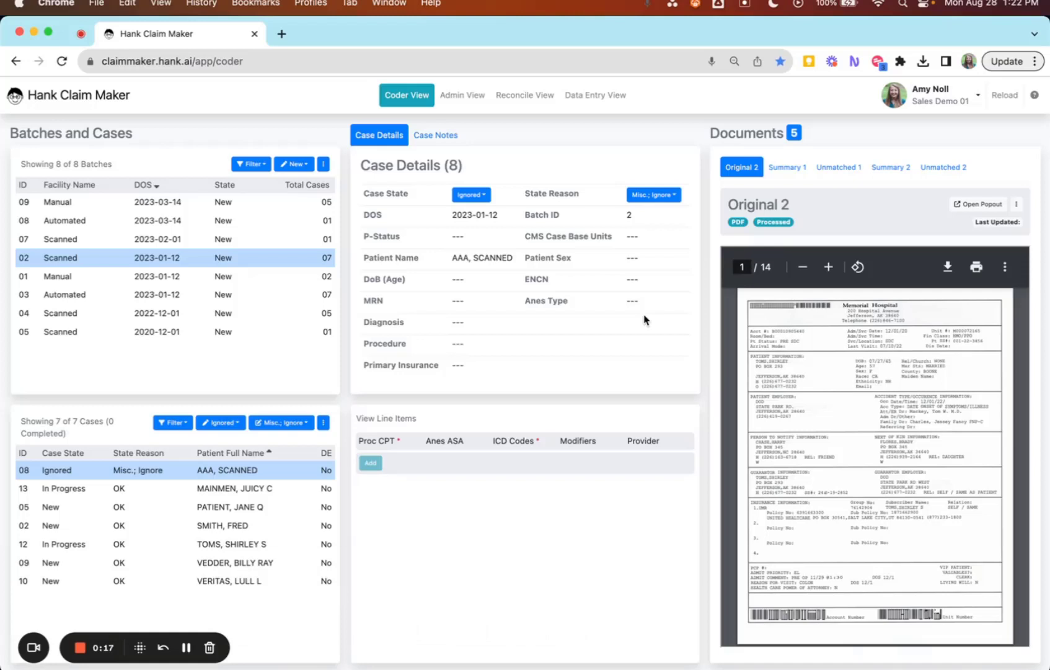
{"action": "left_click", "coordinate": [323, 165]}
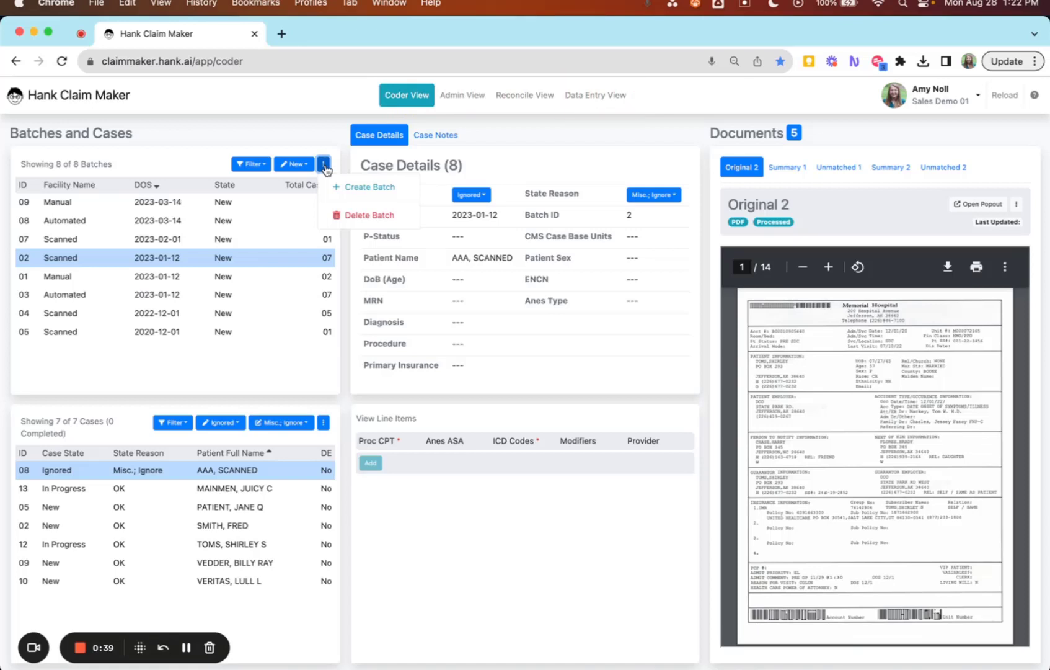
{"action": "left_click", "coordinate": [309, 364]}
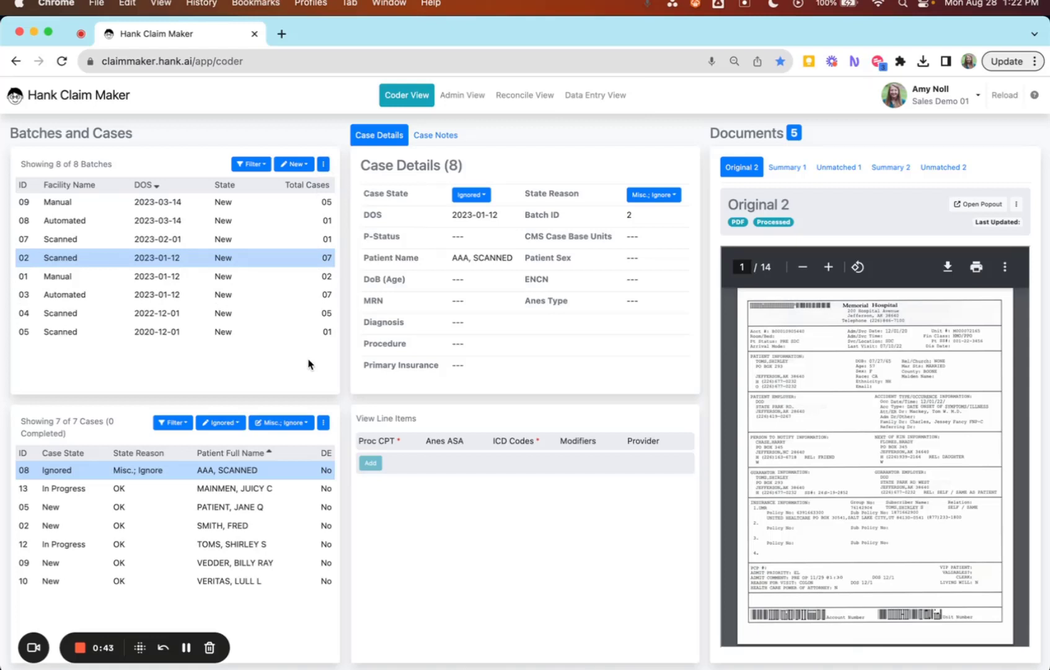
{"action": "left_click", "coordinate": [323, 426]}
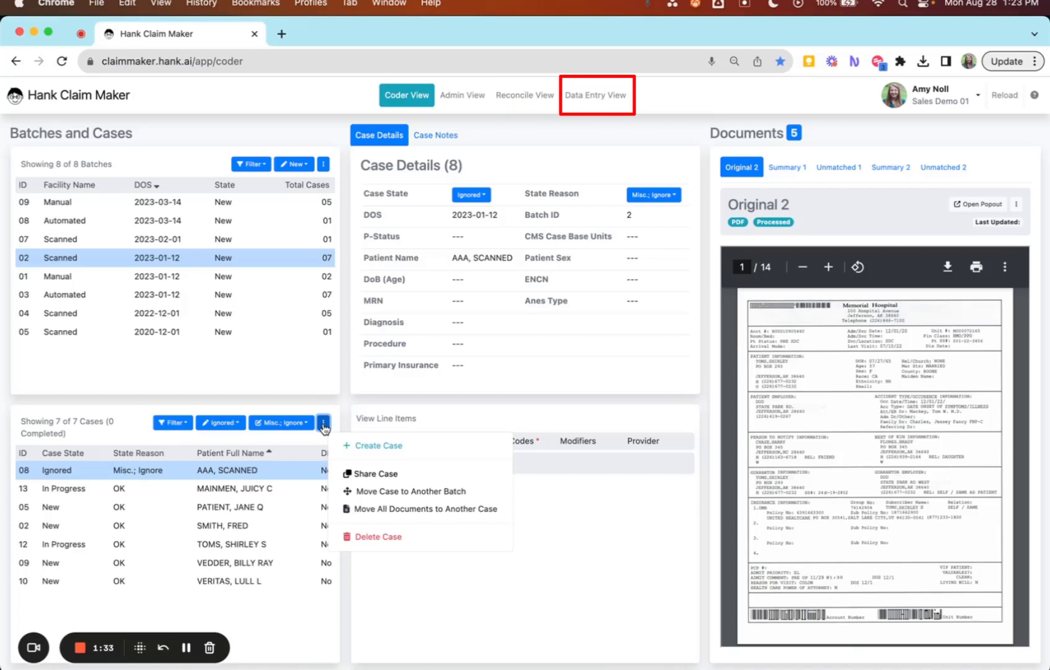
{"action": "left_click", "coordinate": [296, 389]}
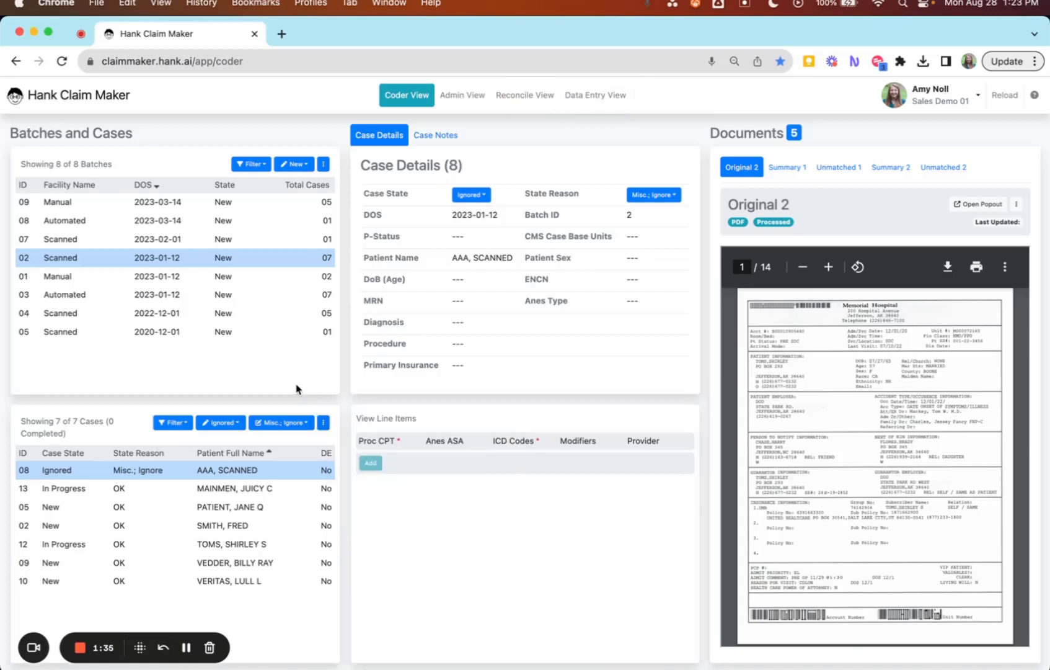
In the Reconcile View, set the state of the selected batch 02 to Reconciled.
{"action": "left_click", "coordinate": [520, 95]}
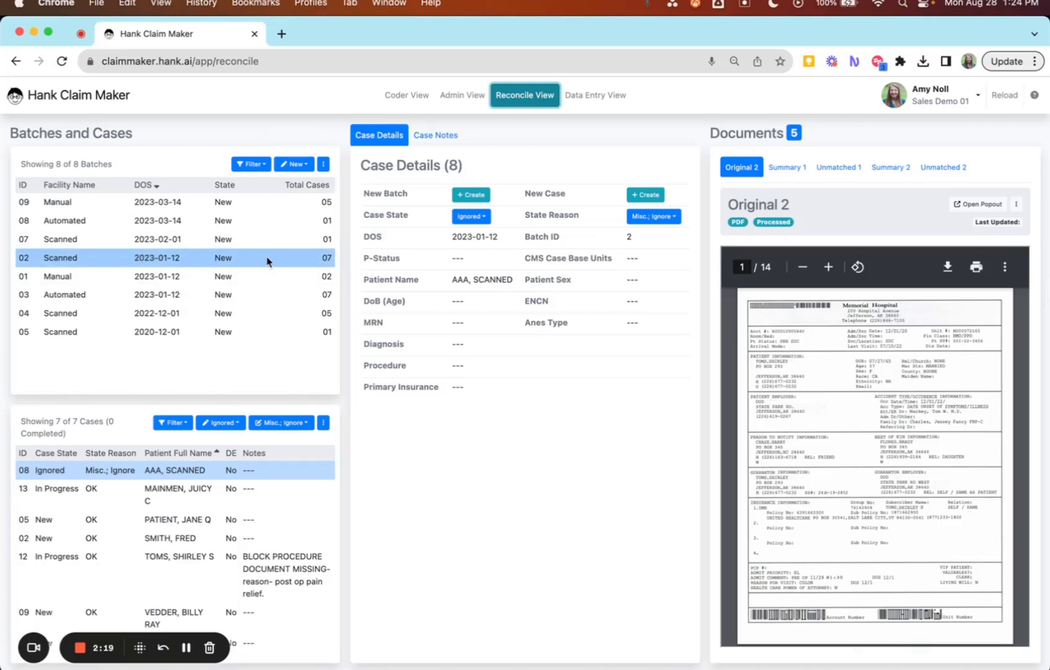
{"action": "left_click", "coordinate": [298, 165]}
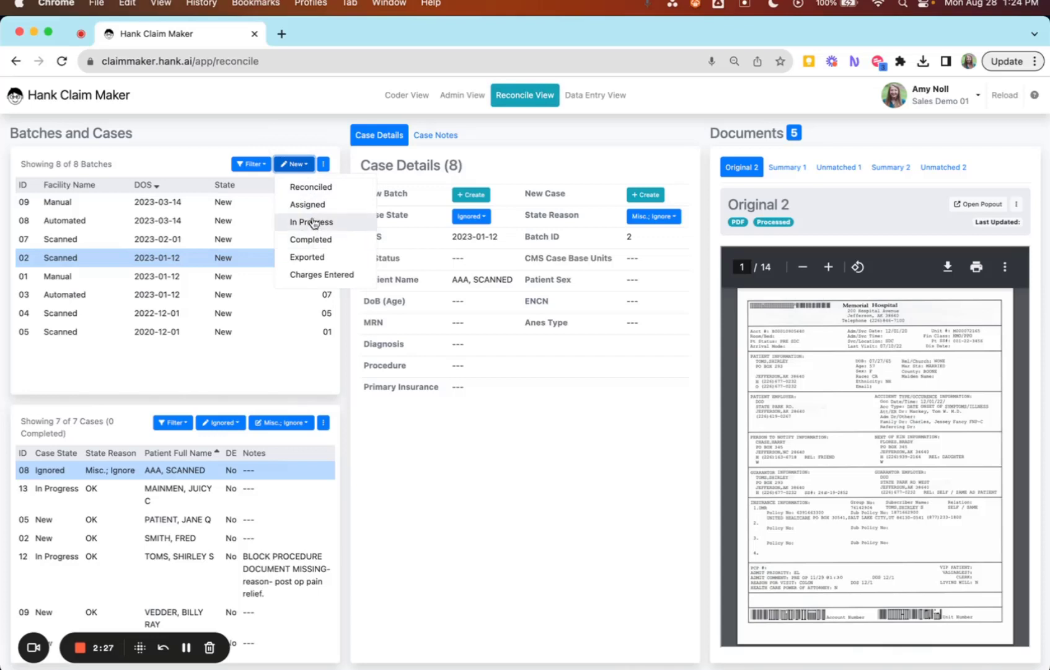
{"action": "left_click", "coordinate": [306, 187]}
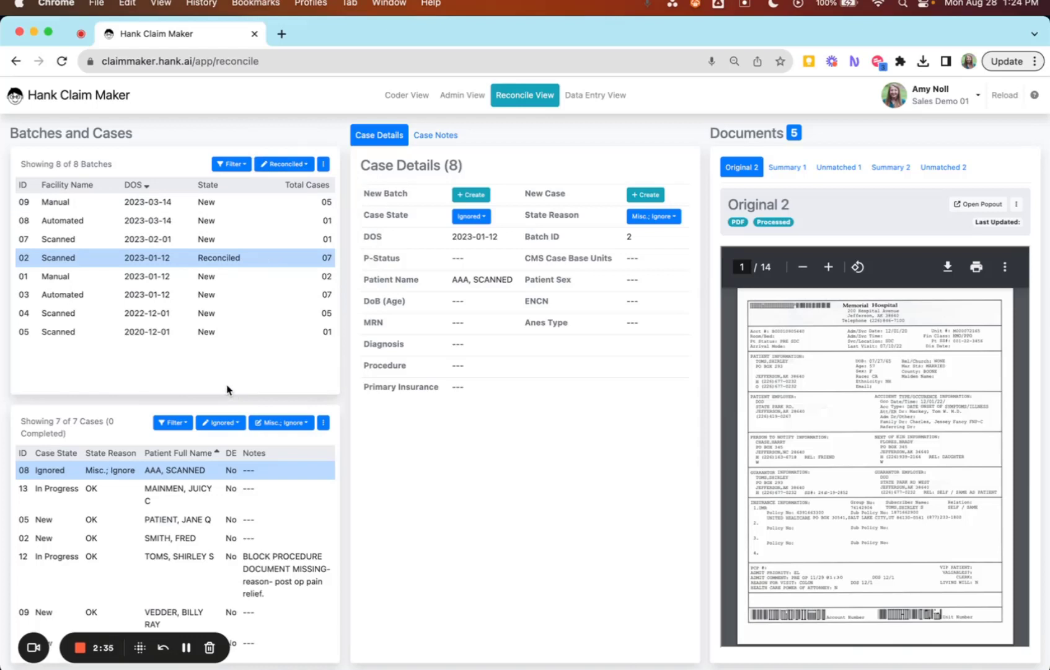
Select case 05 and set its case state to In Progress and its state reason to Ready To Code.
{"action": "left_click", "coordinate": [162, 517]}
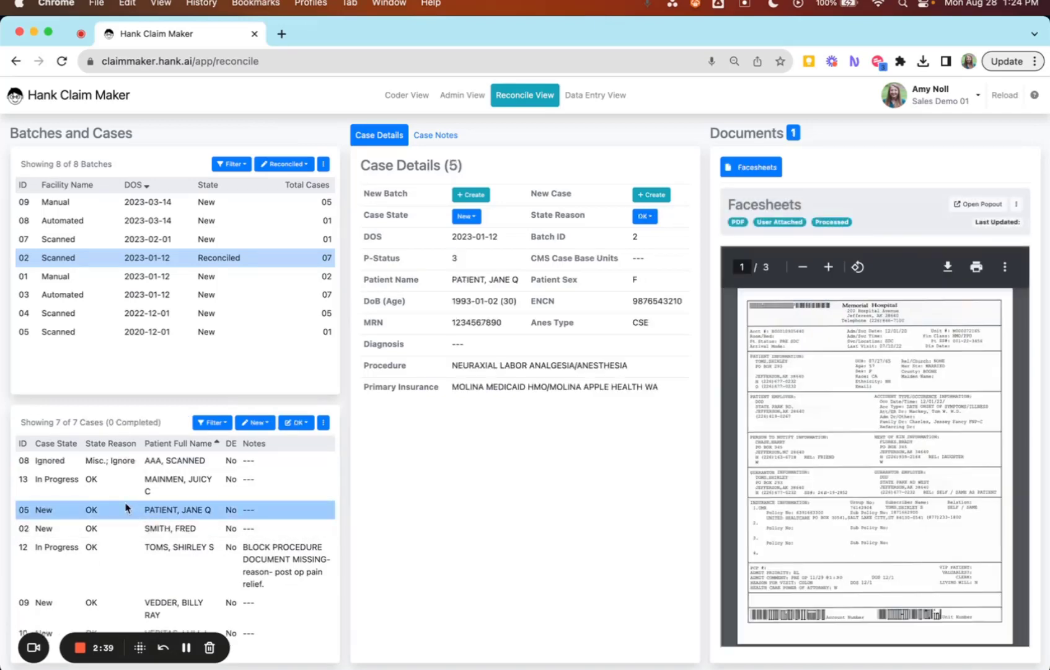
{"action": "left_click", "coordinate": [258, 424]}
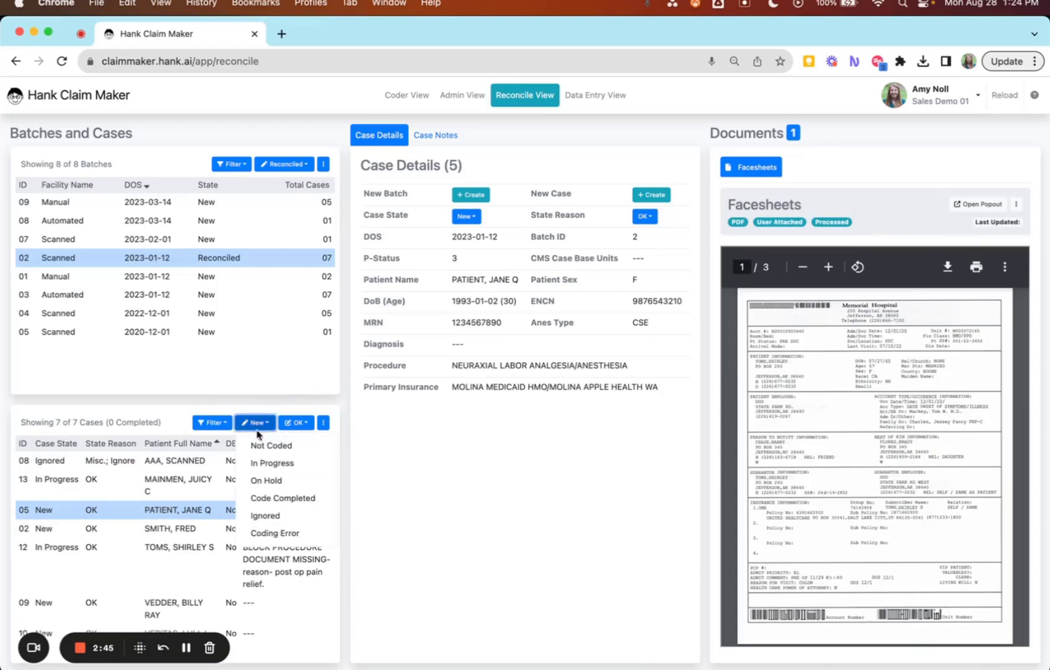
{"action": "left_click", "coordinate": [284, 466]}
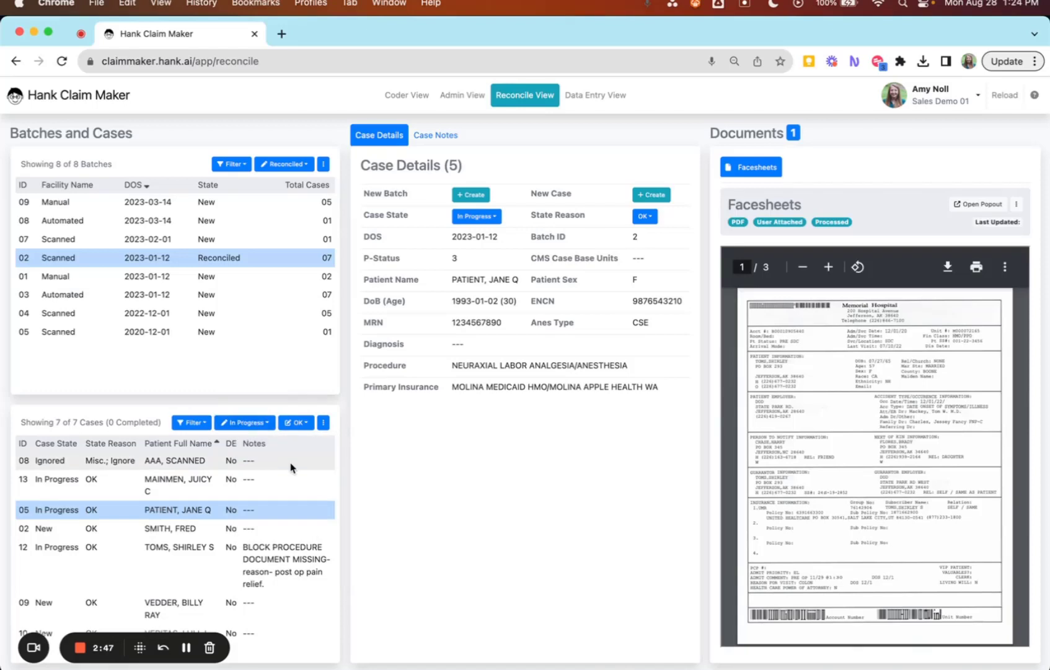
{"action": "left_click", "coordinate": [296, 423]}
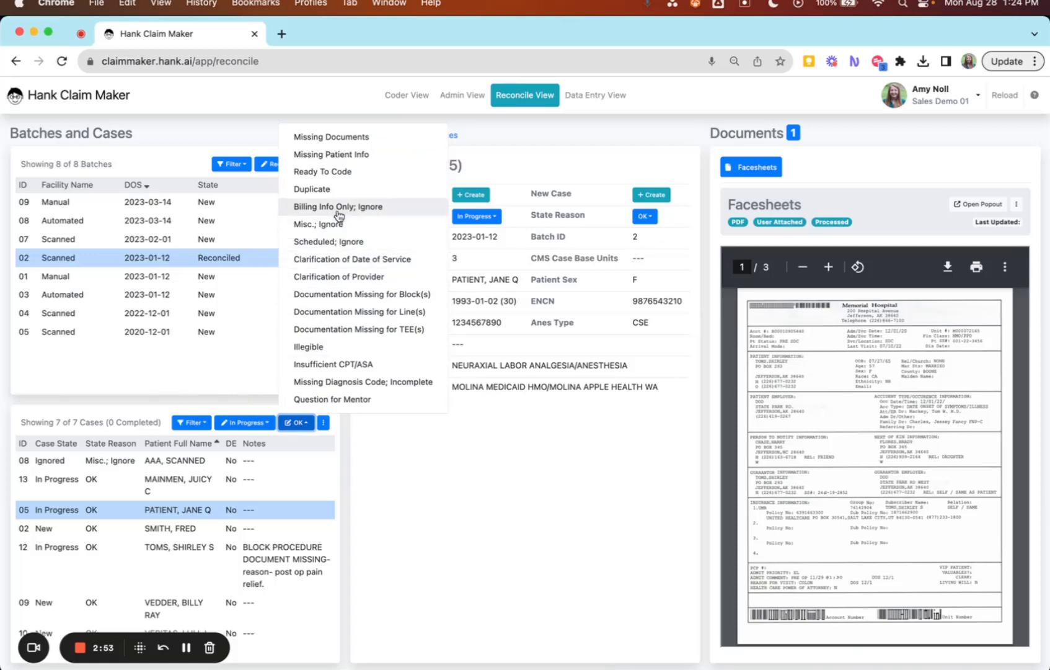
{"action": "left_click", "coordinate": [352, 171]}
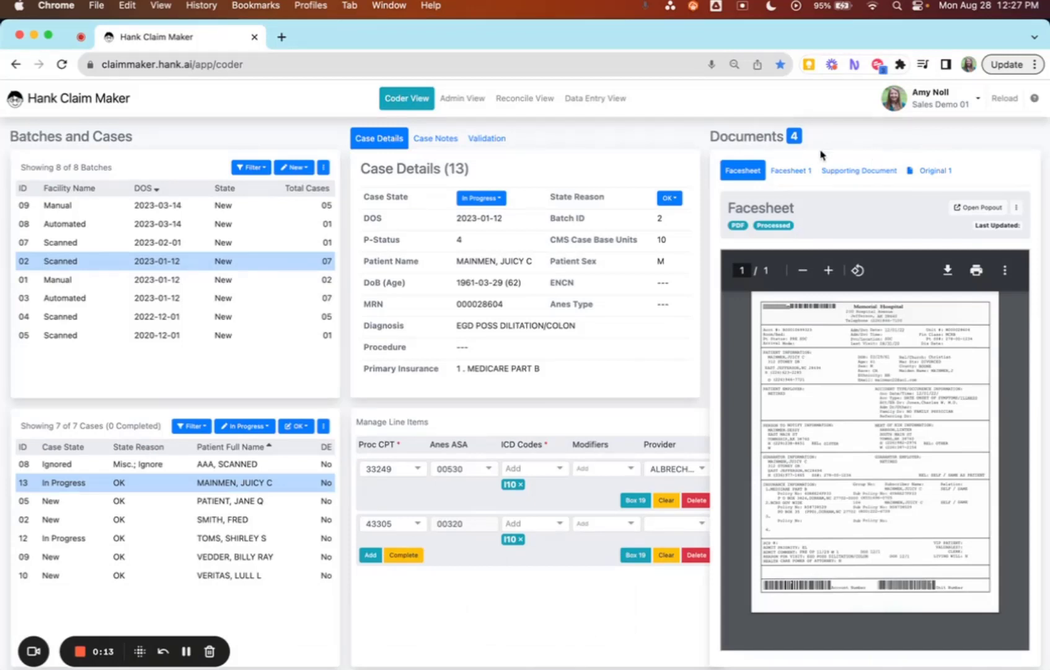
Run line-item validation for case 13 and review the reported issues for each line item.
{"action": "left_click", "coordinate": [479, 139]}
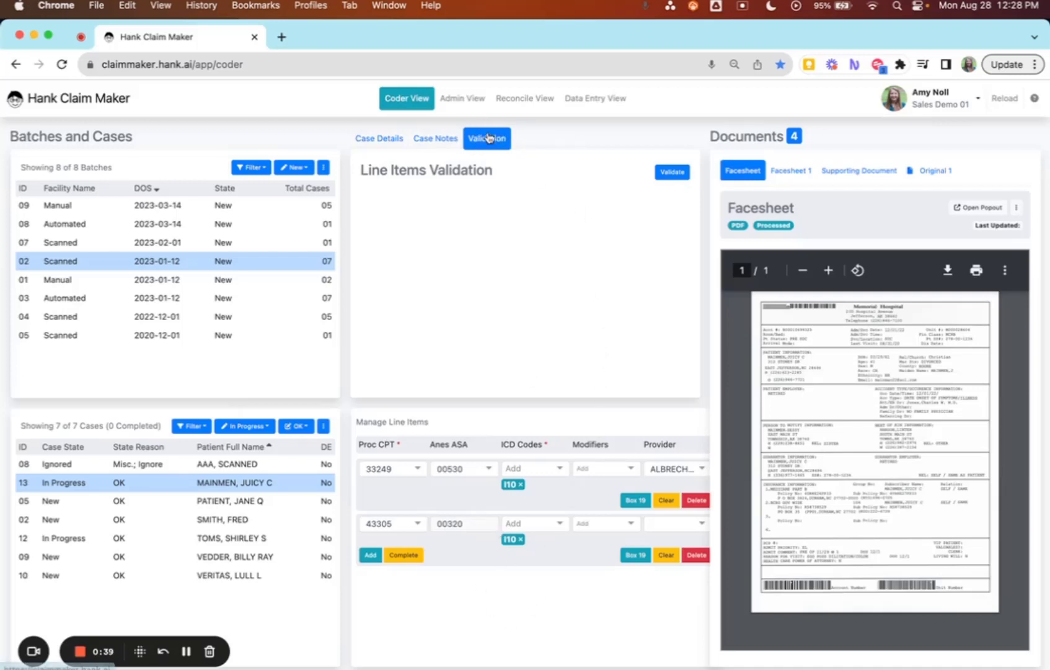
{"action": "left_click", "coordinate": [673, 174]}
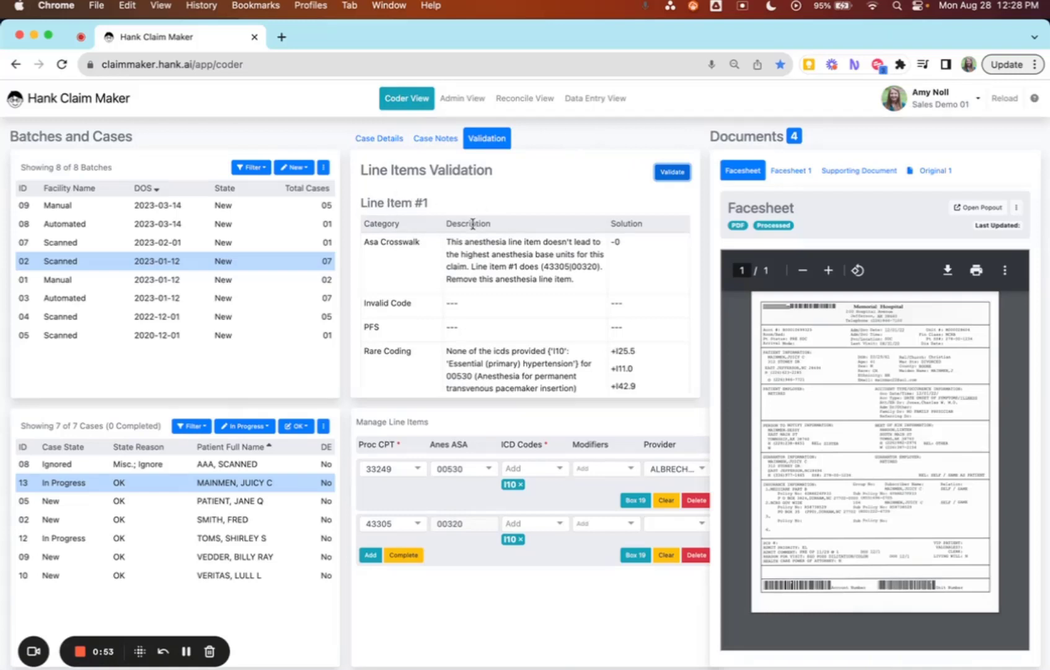
{"action": "scroll", "coordinate": [465, 284], "scroll_direction": "down", "scroll_amount": 5}
{"action": "scroll", "coordinate": [465, 284], "scroll_direction": "down", "scroll_amount": 3}
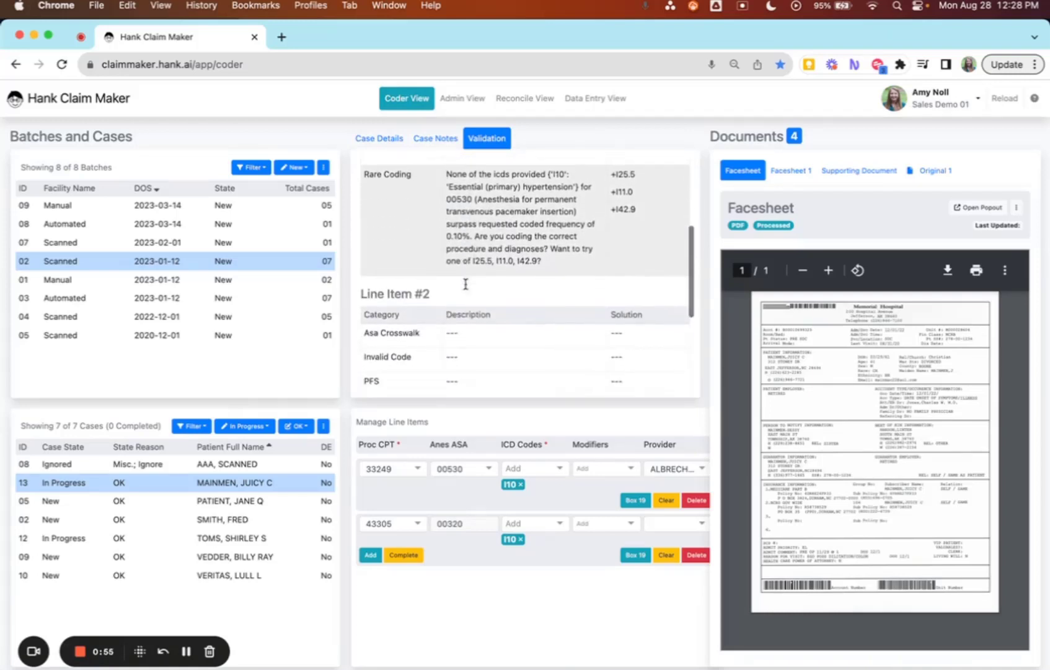
{"action": "scroll", "coordinate": [466, 288], "scroll_direction": "up", "scroll_amount": 8}
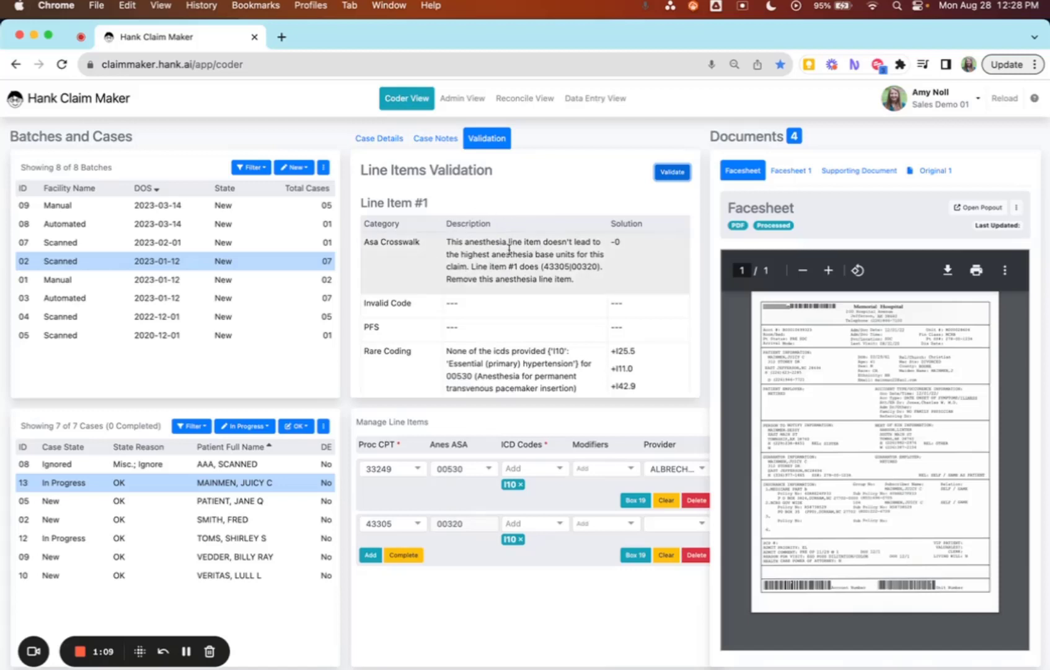
{"action": "scroll", "coordinate": [602, 187], "scroll_direction": "down", "scroll_amount": 2}
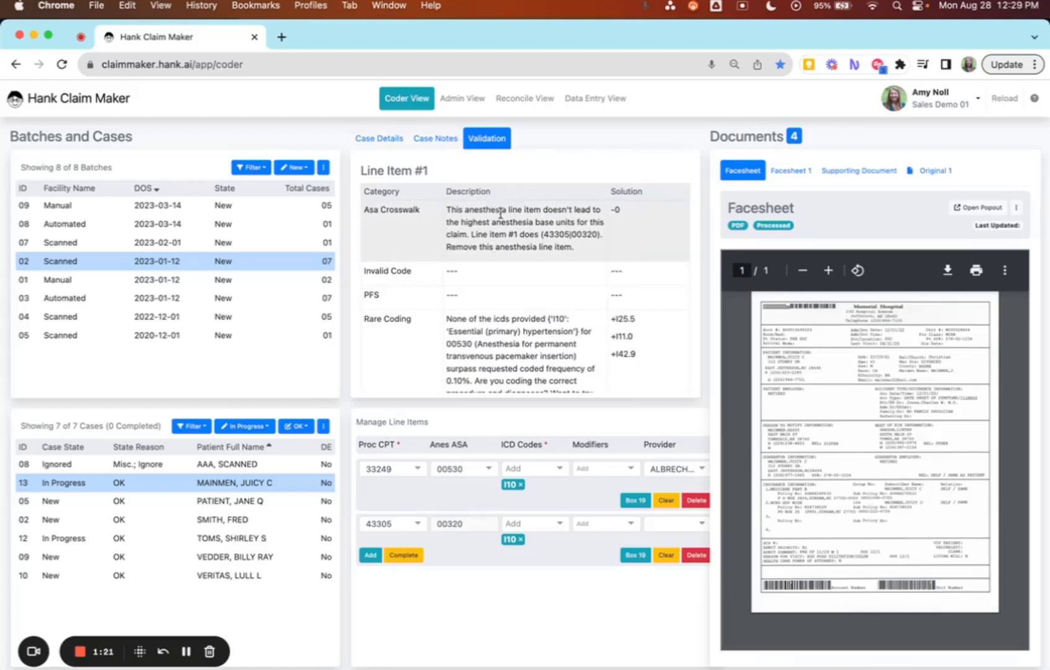
Change the first line item's anesthesia ASA code to 00534 and rerun the validation.
{"action": "left_click", "coordinate": [470, 471]}
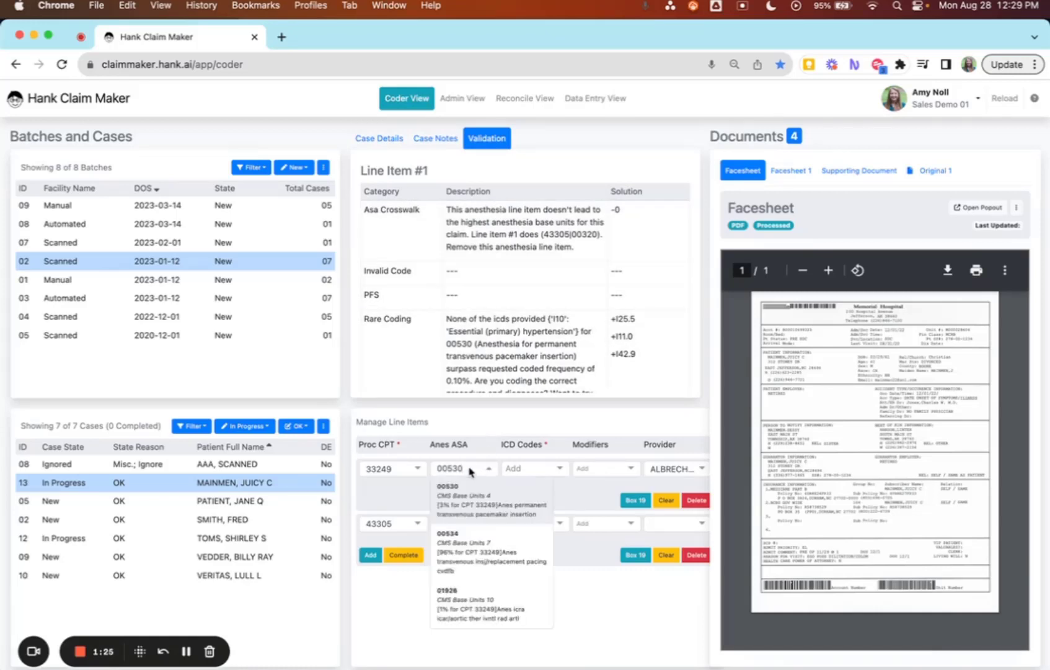
{"action": "left_click", "coordinate": [475, 553]}
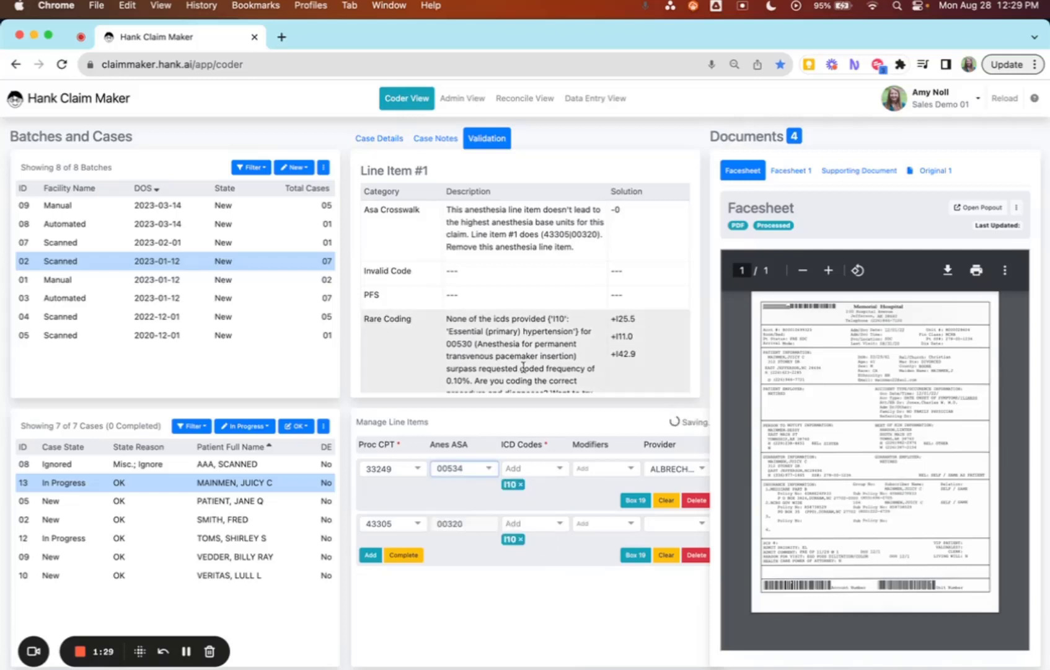
{"action": "scroll", "coordinate": [526, 365], "scroll_direction": "up", "scroll_amount": 1}
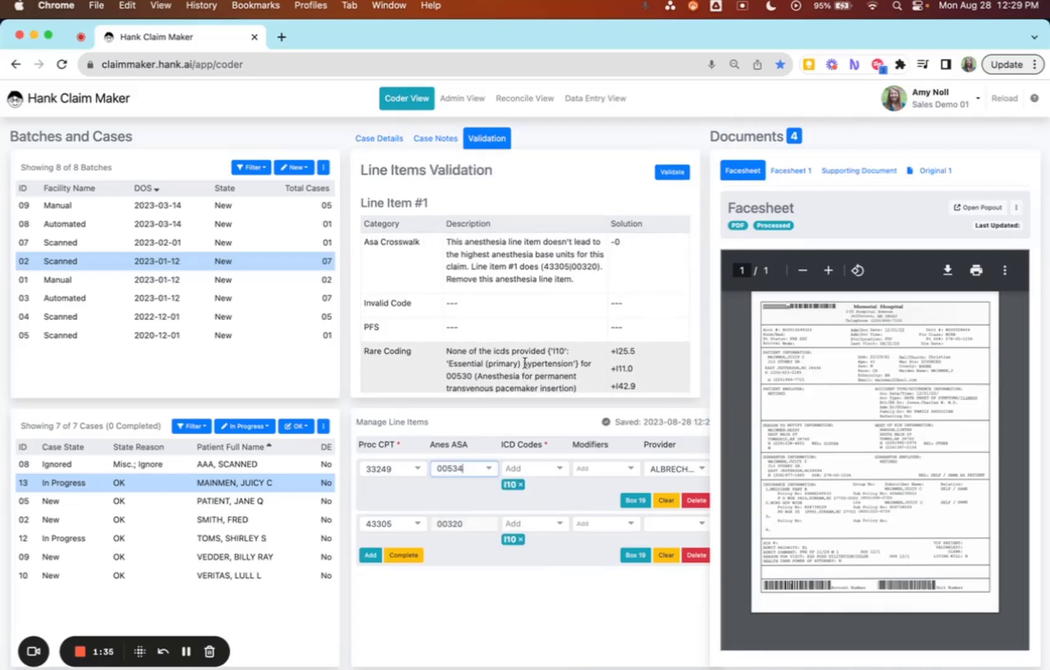
{"action": "left_click", "coordinate": [672, 173]}
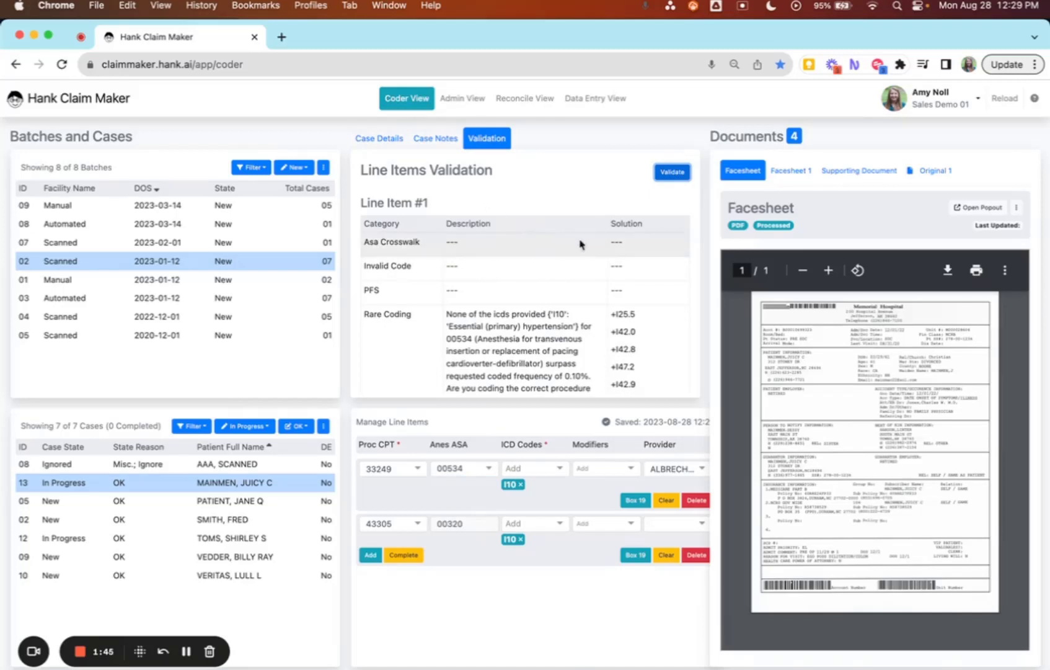
Replace the first line item's I10 ICD code with I25.5.
{"action": "scroll", "coordinate": [502, 298], "scroll_direction": "down", "scroll_amount": 3}
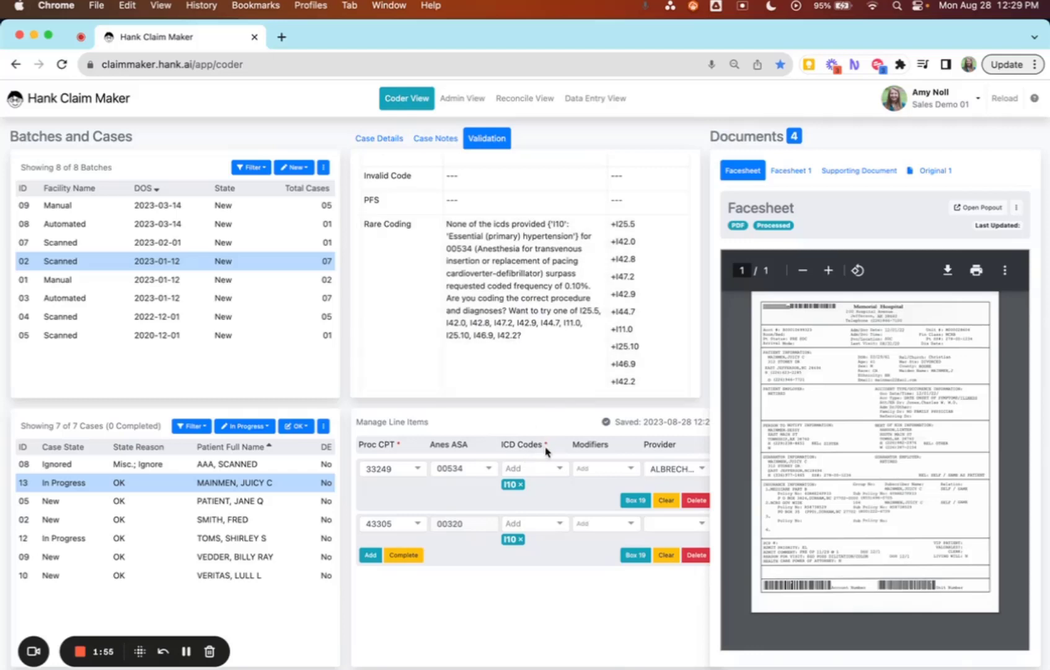
{"action": "left_click", "coordinate": [521, 485]}
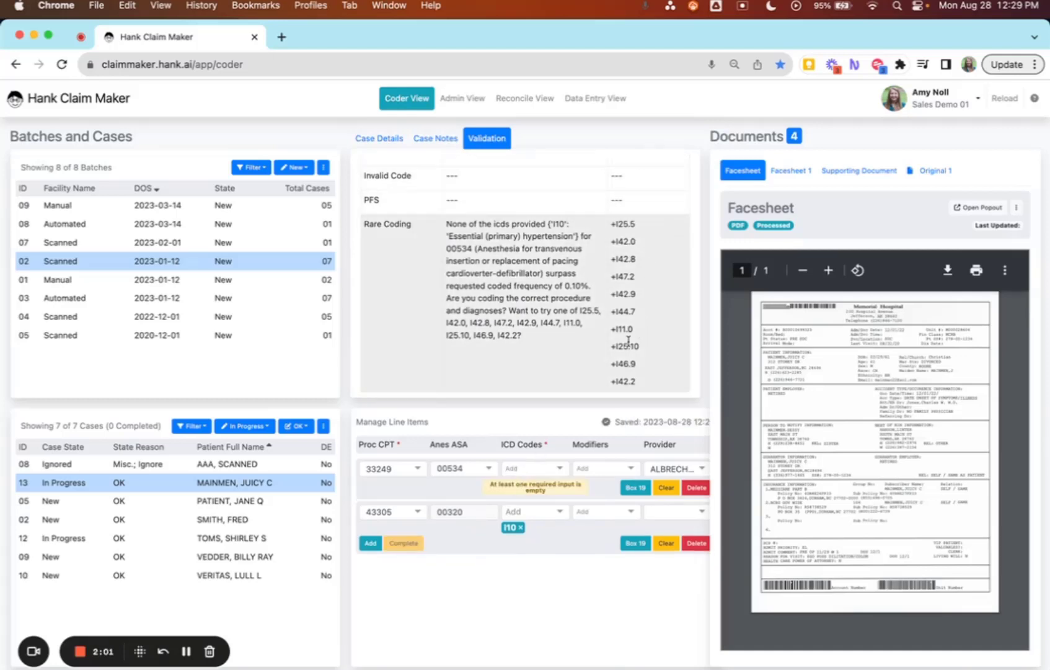
{"action": "left_click", "coordinate": [519, 470]}
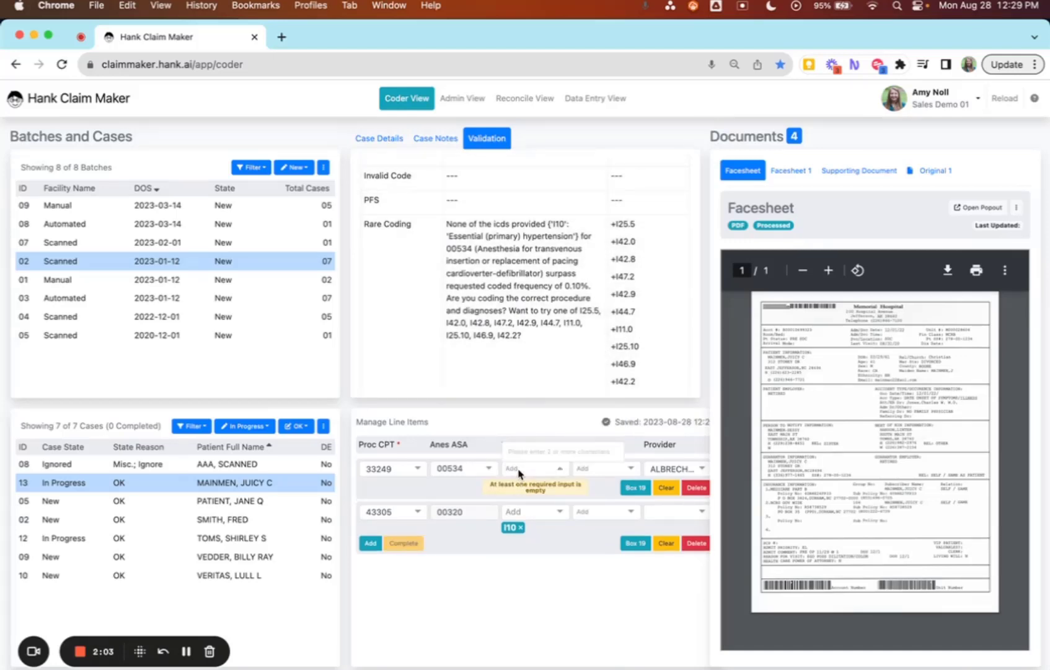
{"action": "type", "text": "I25"}
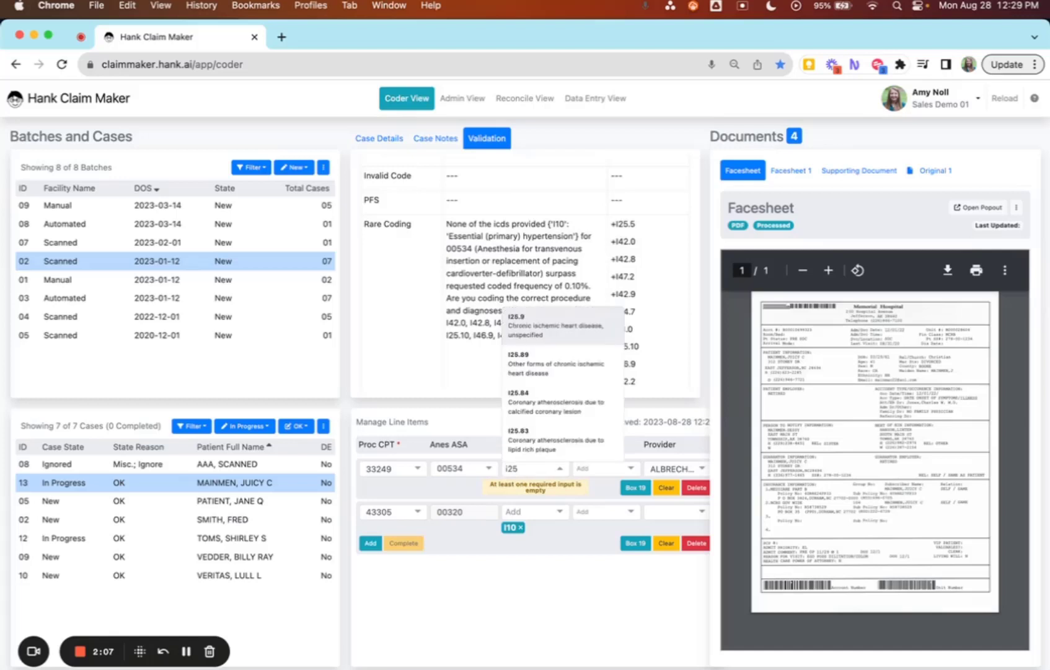
{"action": "type", "text": ".5"}
{"action": "left_click", "coordinate": [529, 442]}
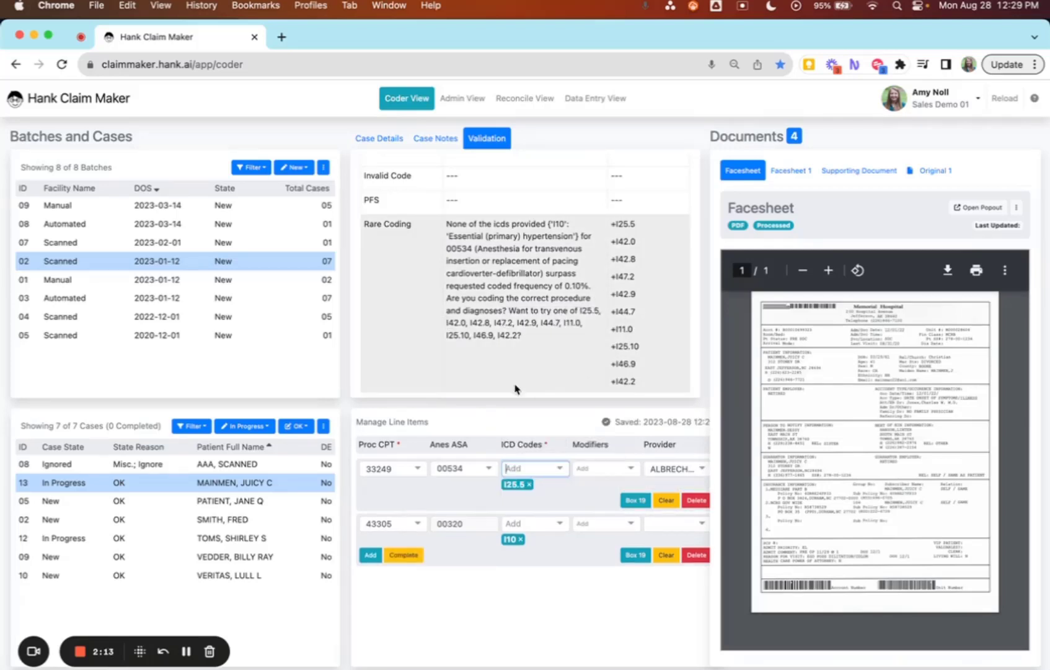
Rerun validation and review the remaining suggestions for the second line item.
{"action": "scroll", "coordinate": [603, 241], "scroll_direction": "up", "scroll_amount": 3}
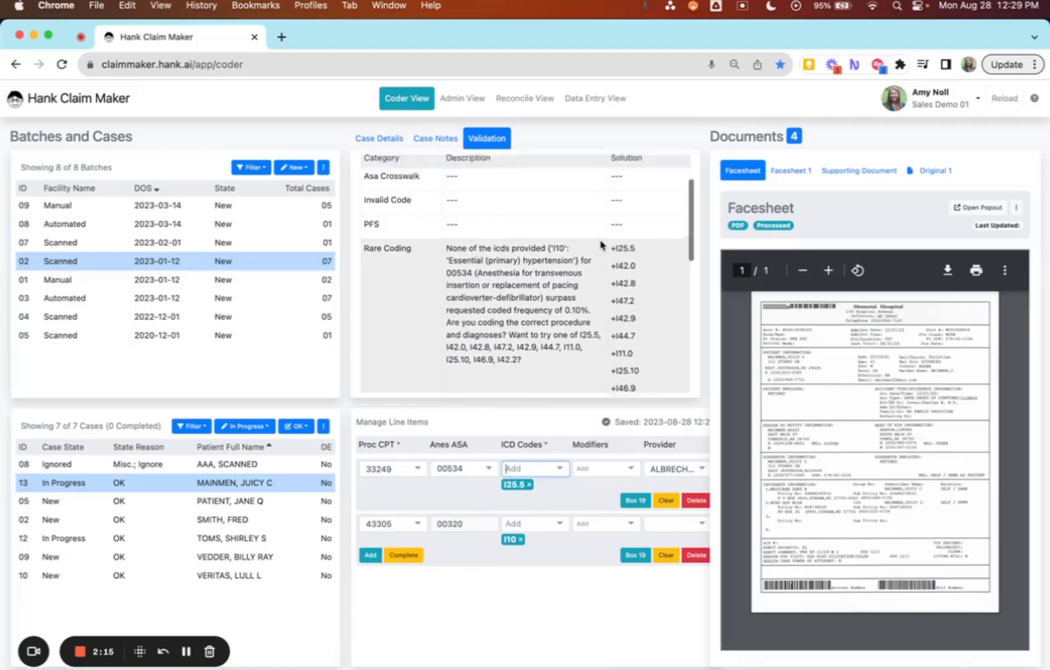
{"action": "left_click", "coordinate": [671, 172]}
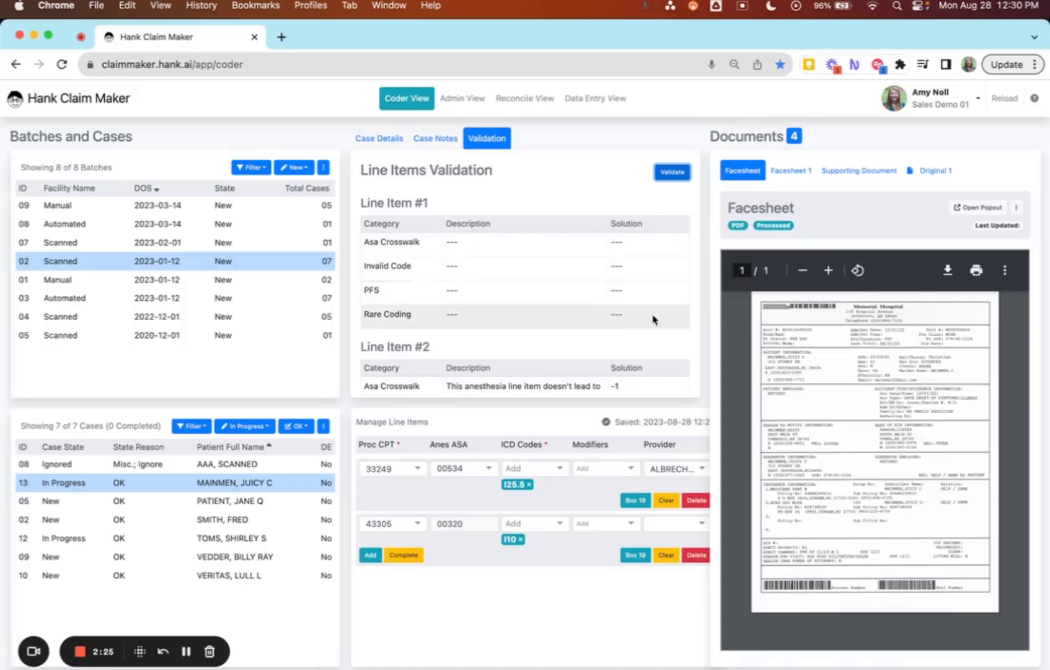
{"action": "scroll", "coordinate": [538, 262], "scroll_direction": "down", "scroll_amount": 5}
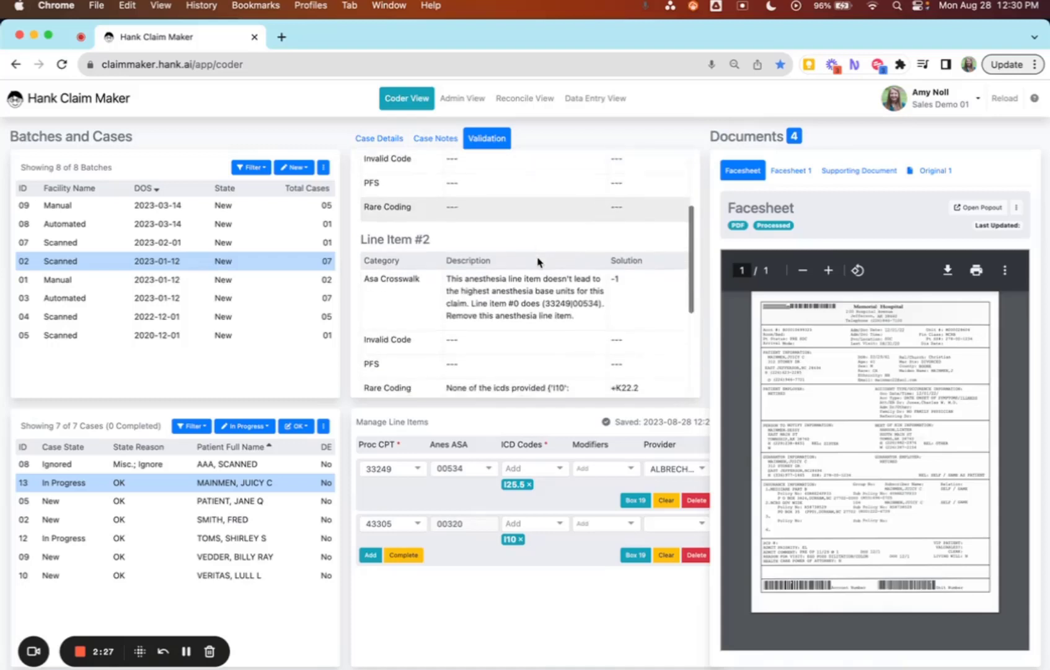
{"action": "scroll", "coordinate": [537, 257], "scroll_direction": "down", "scroll_amount": 3}
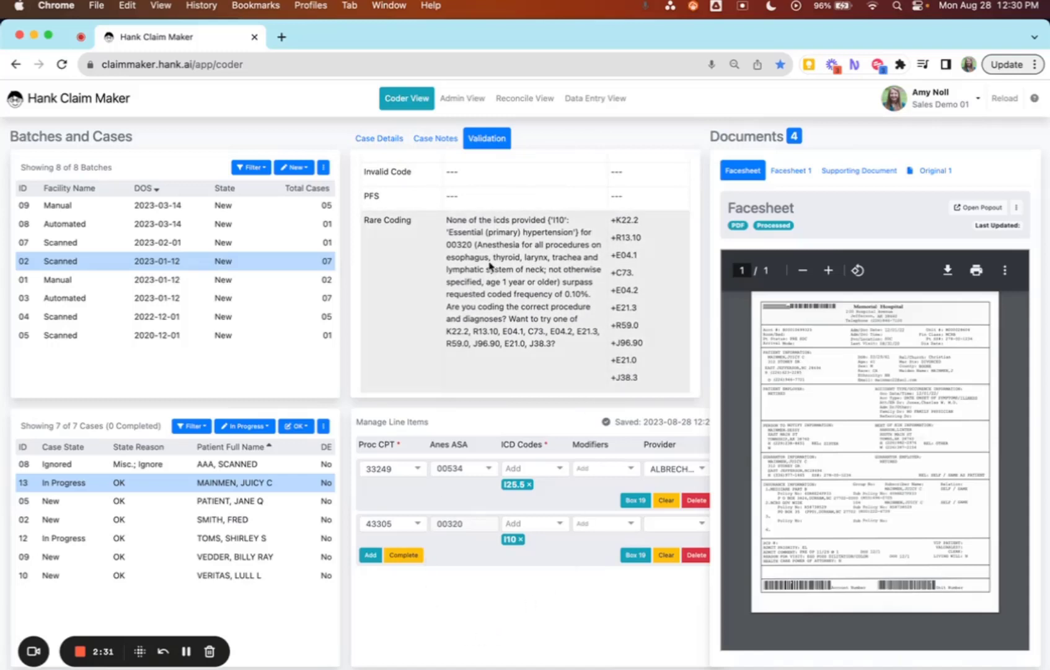
{"action": "scroll", "coordinate": [489, 267], "scroll_direction": "up", "scroll_amount": 8}
{"action": "scroll", "coordinate": [490, 267], "scroll_direction": "down", "scroll_amount": 3}
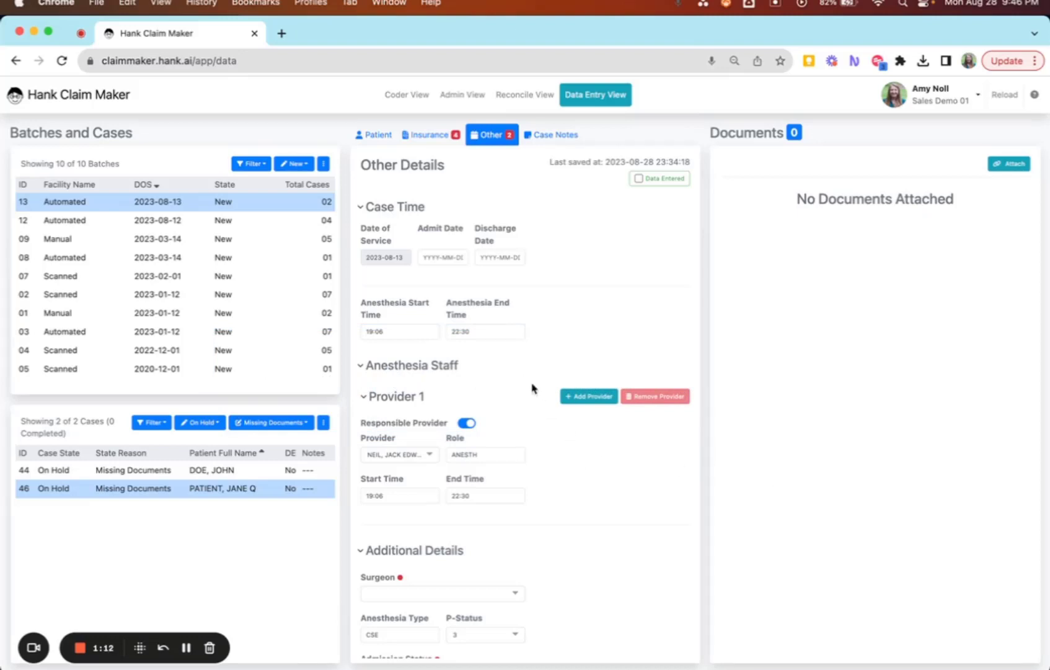
In the Data Entry View, inspect Provider 1's confidence details and the provider selection options.
{"action": "left_click", "coordinate": [380, 438]}
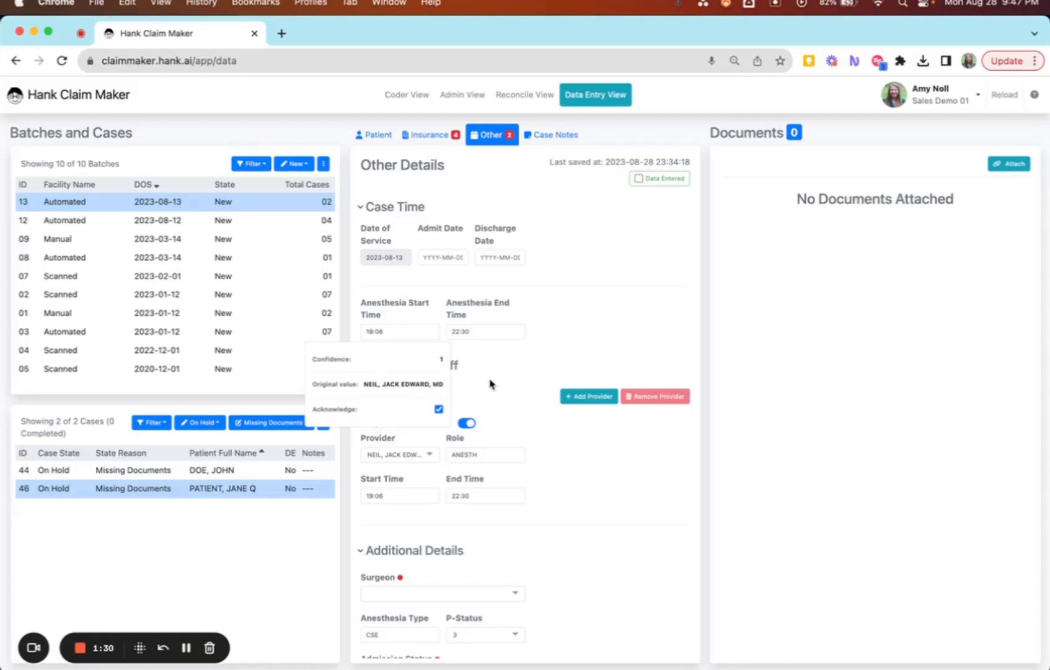
{"action": "left_click", "coordinate": [424, 458]}
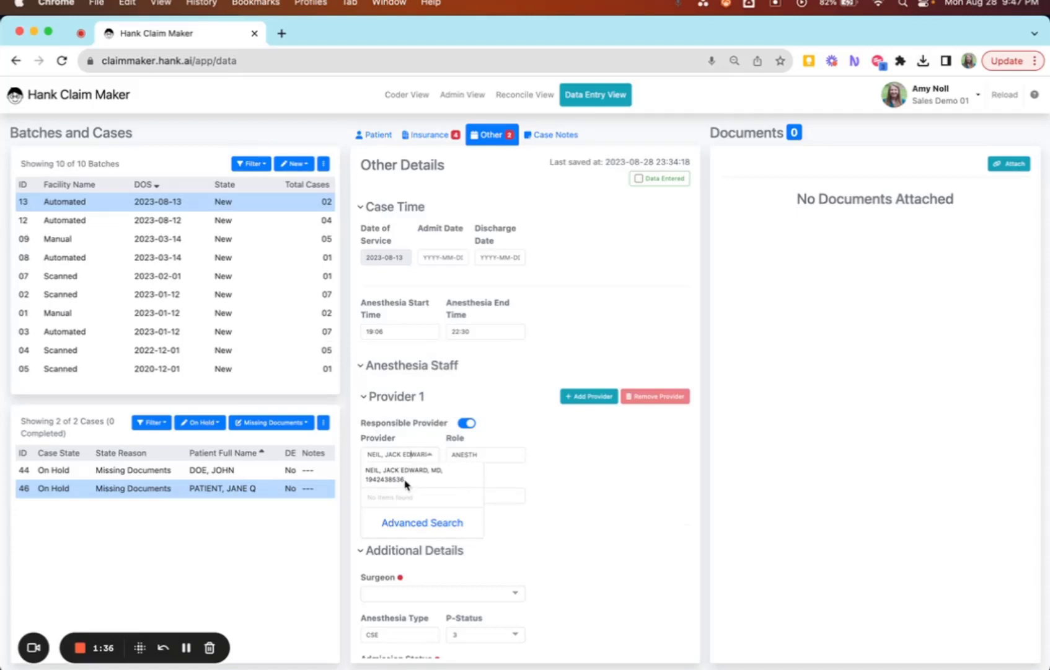
{"action": "left_click", "coordinate": [420, 431]}
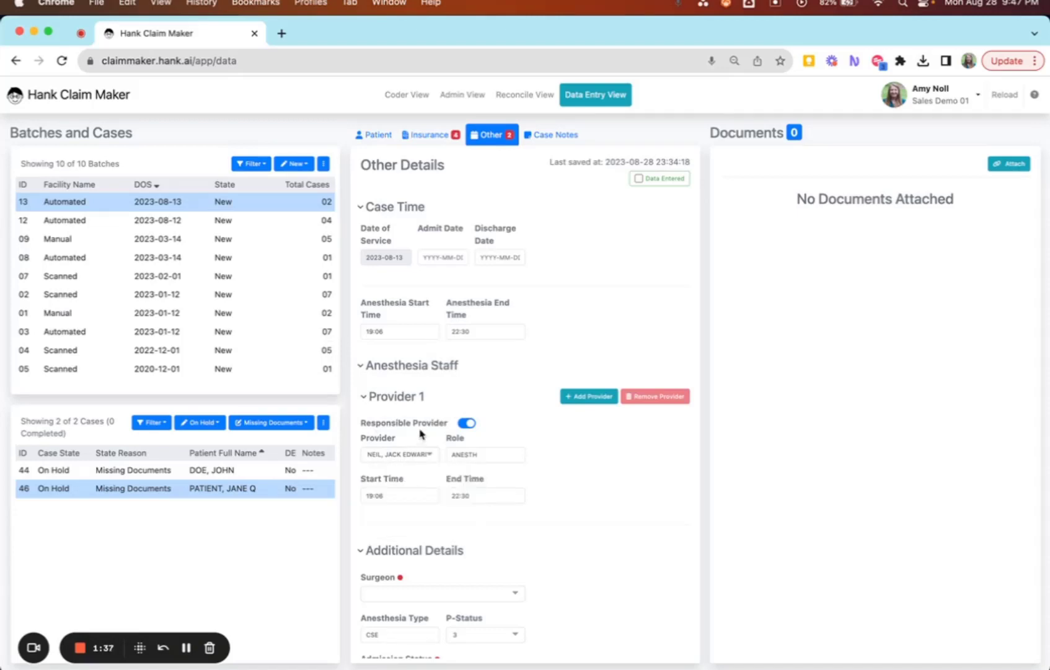
{"action": "left_click", "coordinate": [400, 456]}
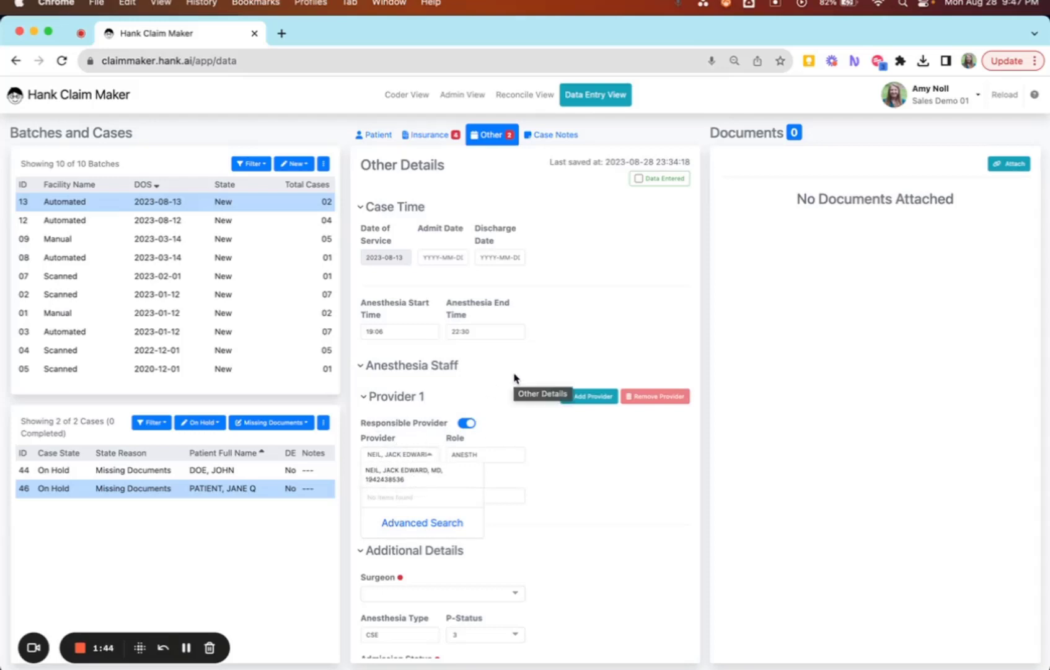
Set the Surgeon field by type-ahead search, entering part of the surgeon's name and picking the matching MD.
{"action": "left_click", "coordinate": [489, 361]}
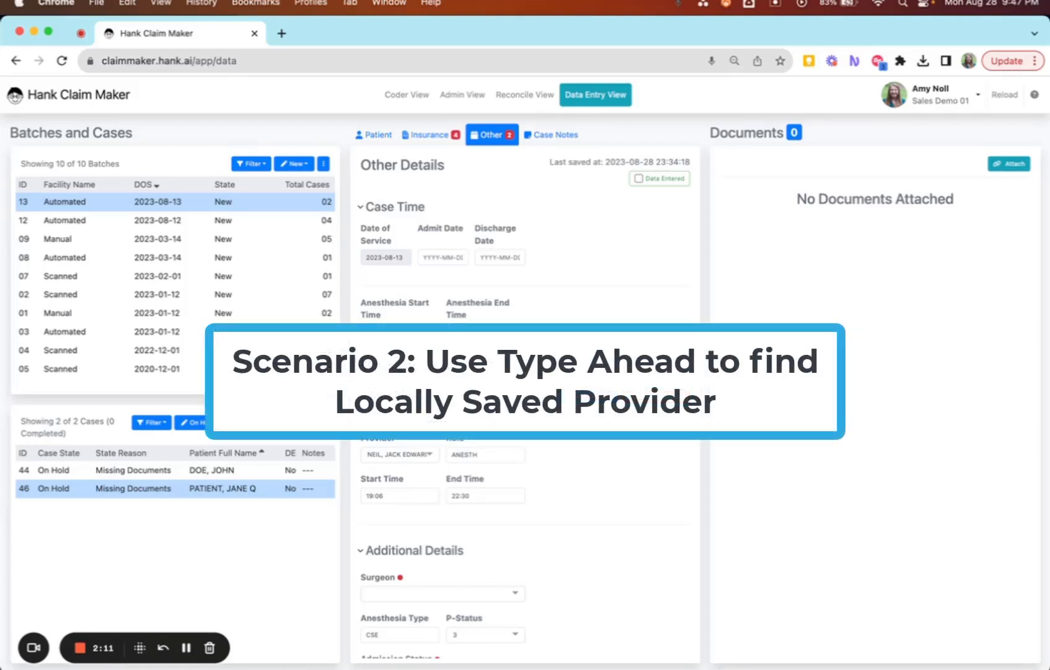
{"action": "scroll", "coordinate": [560, 497], "scroll_direction": "down", "scroll_amount": 2}
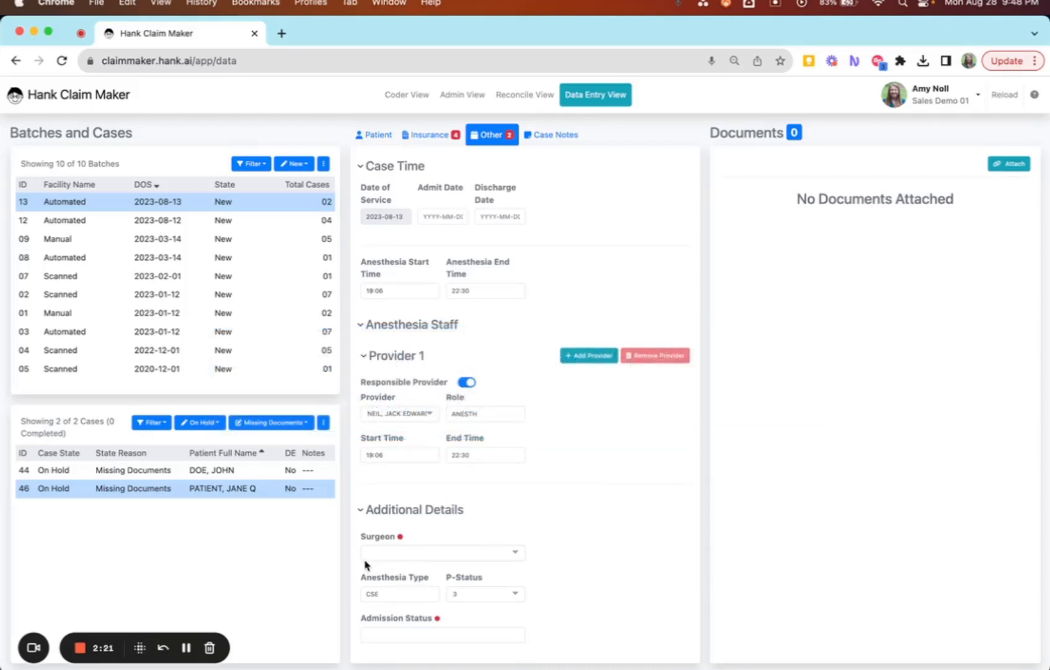
{"action": "left_click", "coordinate": [384, 556]}
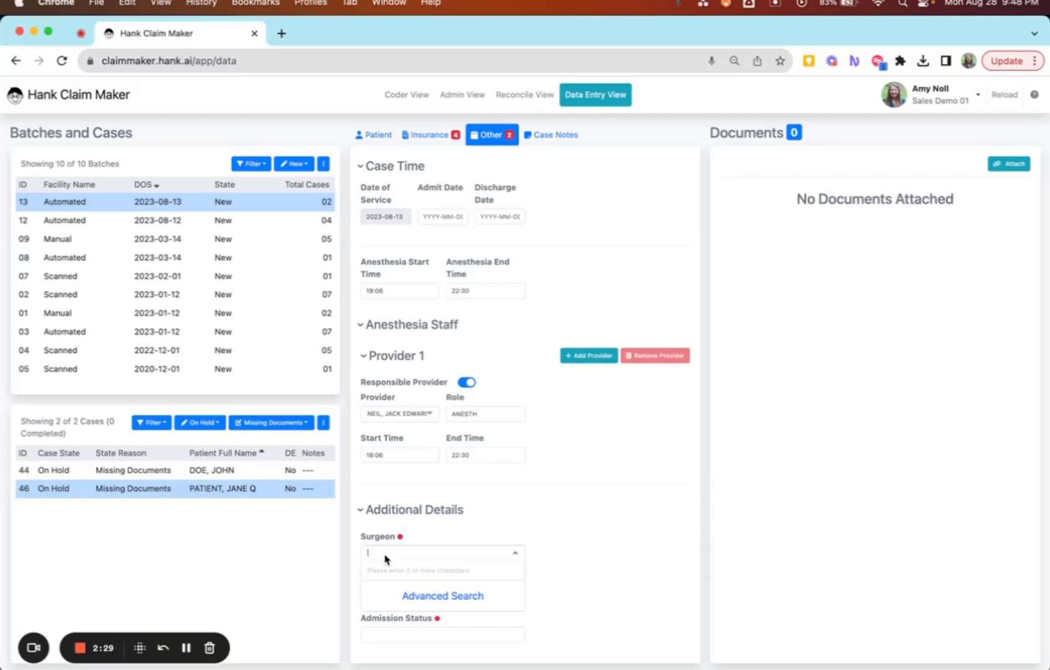
{"action": "type", "text": "ha"}
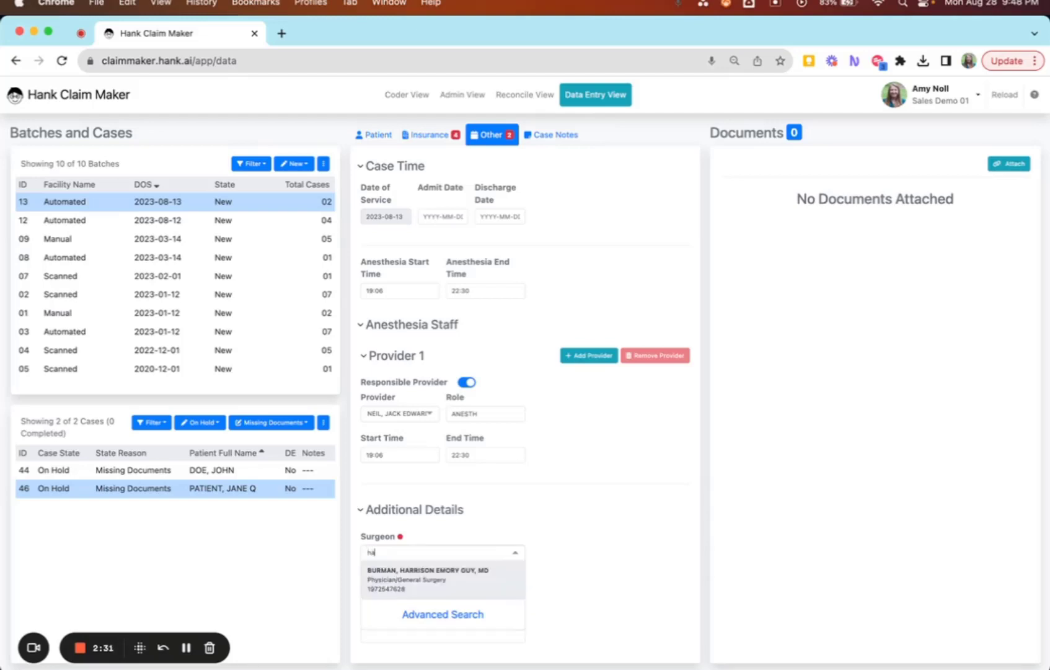
{"action": "type", "text": "rr"}
{"action": "left_click", "coordinate": [426, 584]}
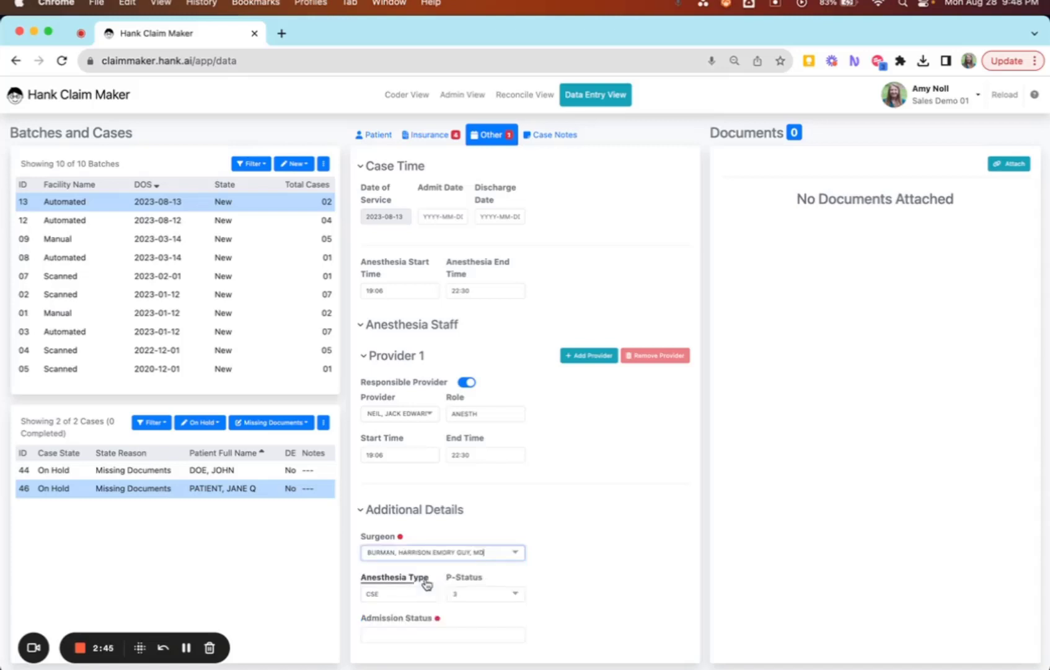
{"action": "left_click", "coordinate": [491, 552]}
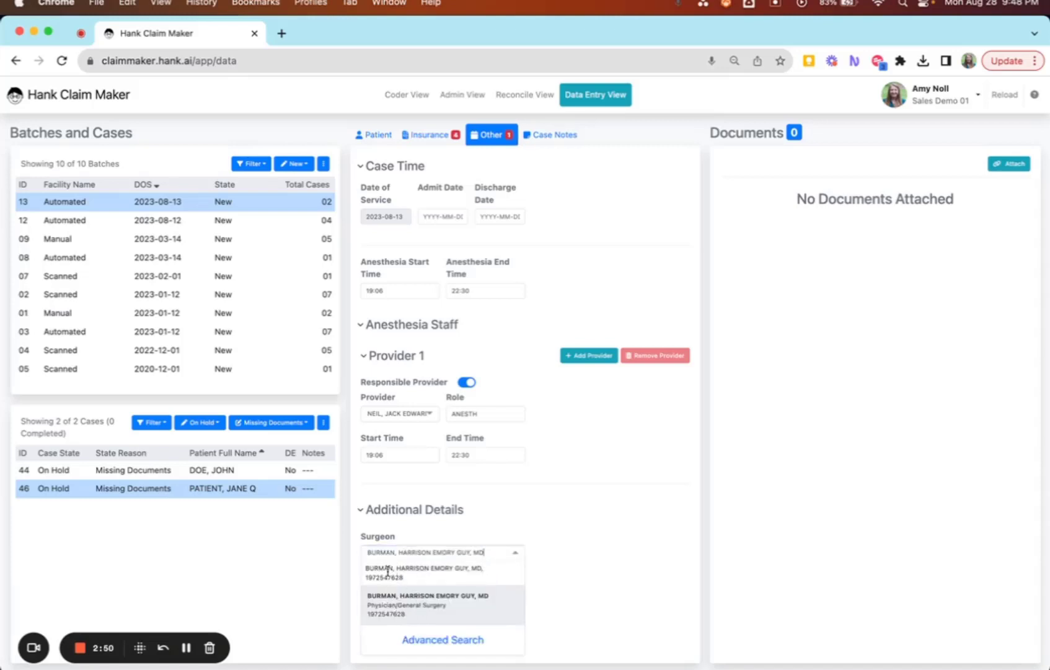
{"action": "left_click", "coordinate": [557, 539]}
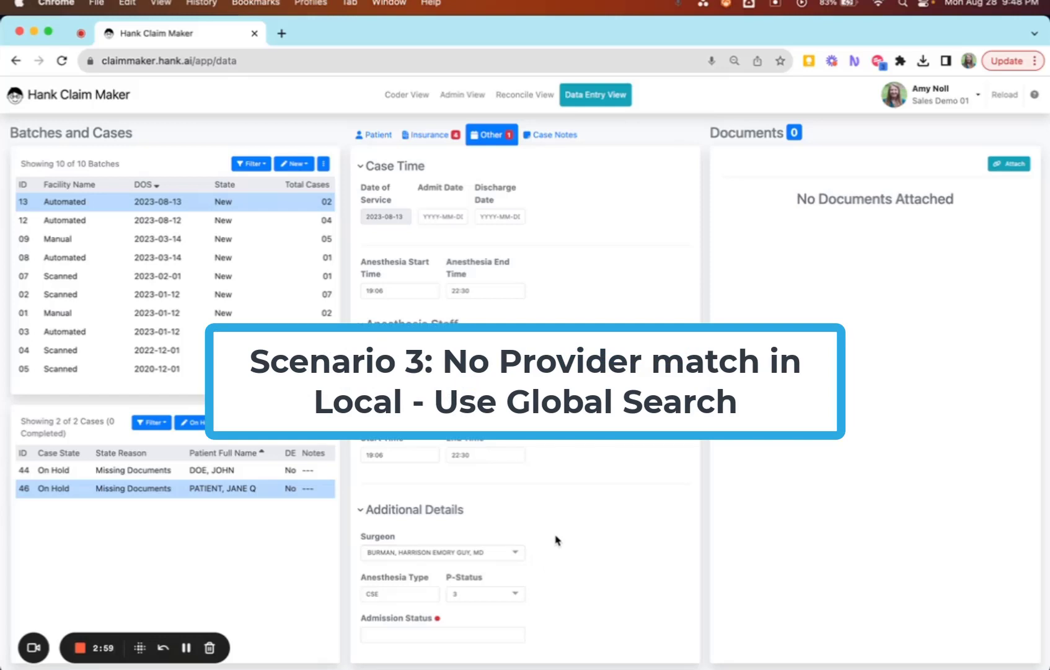
Add a second provider entry under Anesthesia Staff.
{"action": "left_click", "coordinate": [589, 356]}
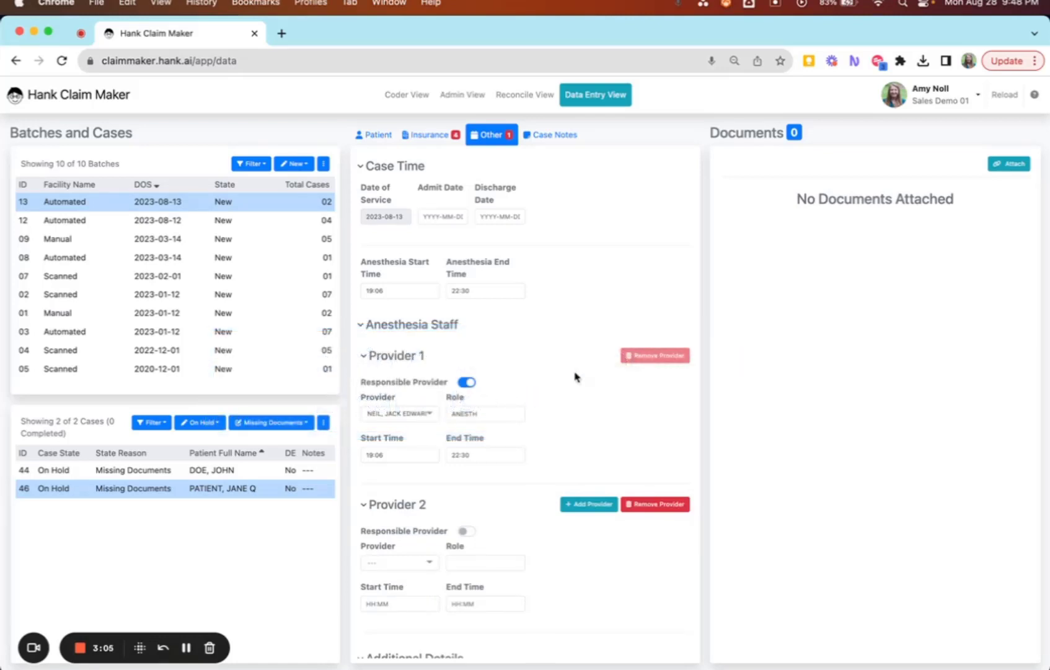
{"action": "scroll", "coordinate": [558, 434], "scroll_direction": "down", "scroll_amount": 2}
{"action": "scroll", "coordinate": [555, 465], "scroll_direction": "down", "scroll_amount": 2}
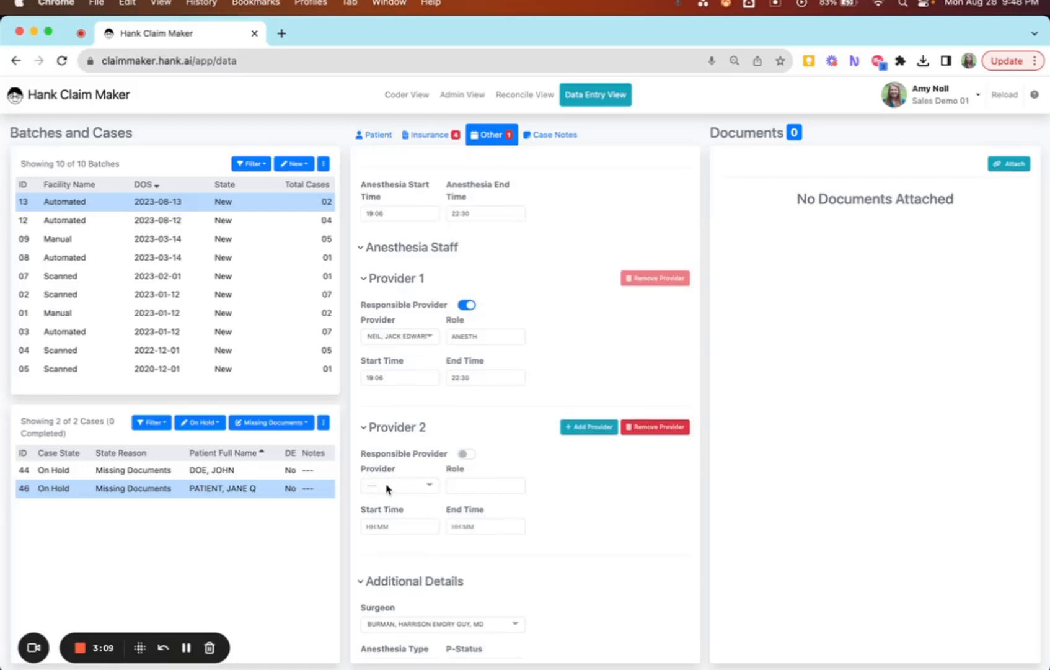
Search Provider 2's local provider list by surname and open Advanced Search.
{"action": "left_click", "coordinate": [389, 487]}
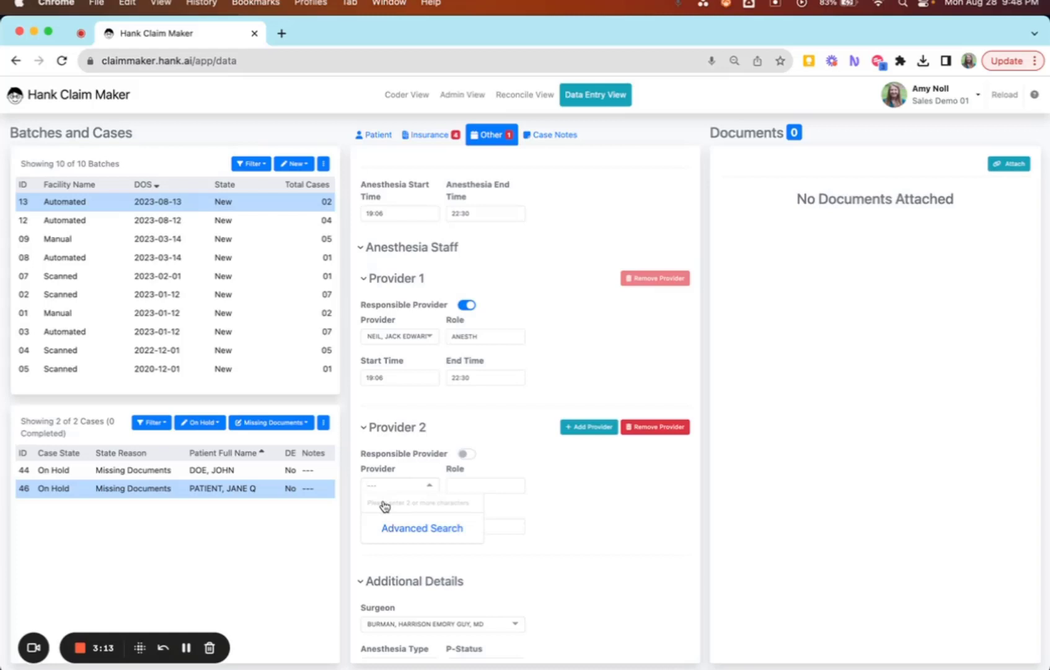
{"action": "type", "text": "cru"}
{"action": "type", "text": "ise"}
{"action": "key", "text": "BackSpace"}
{"action": "type", "text": "e"}
{"action": "left_click", "coordinate": [427, 529]}
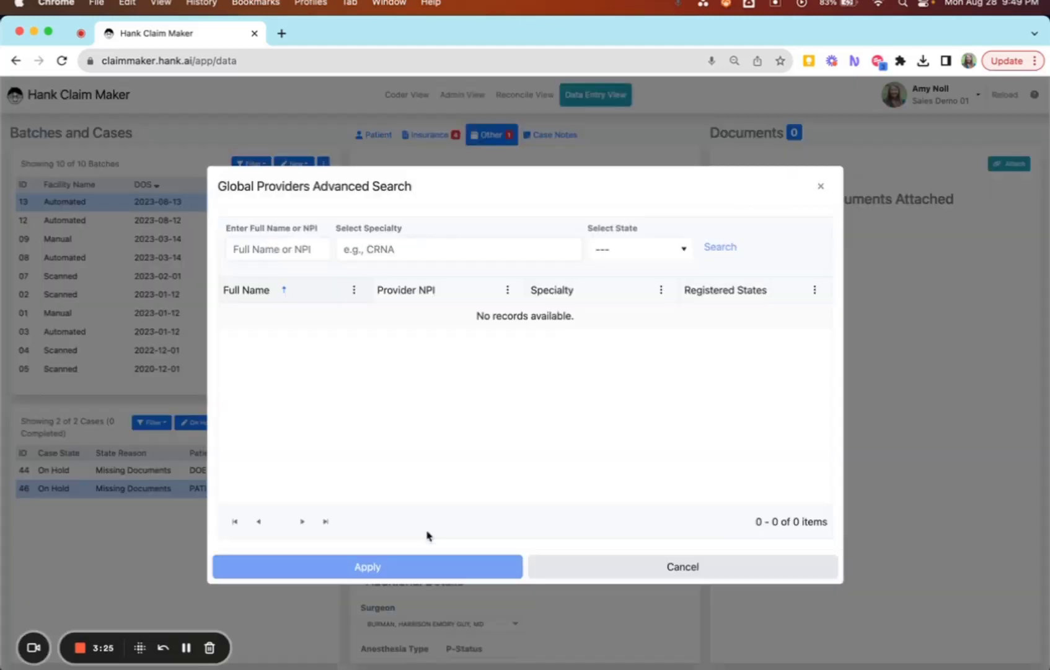
In Global Providers Advanced Search, search by the provider's full name and apply the matching CRNA to Provider 2.
{"action": "left_click", "coordinate": [243, 252]}
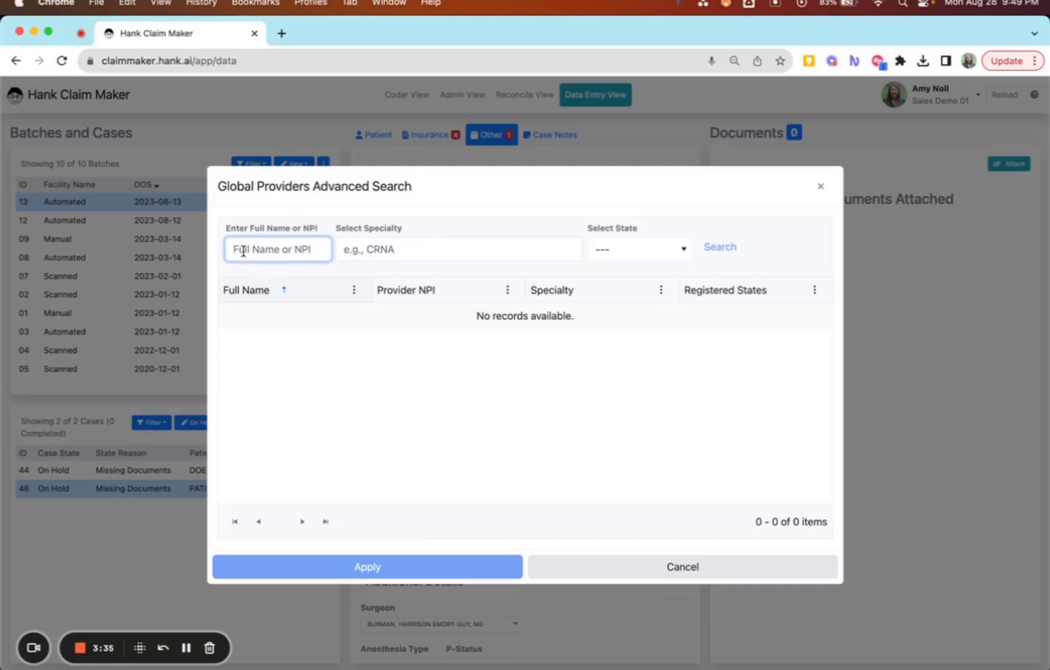
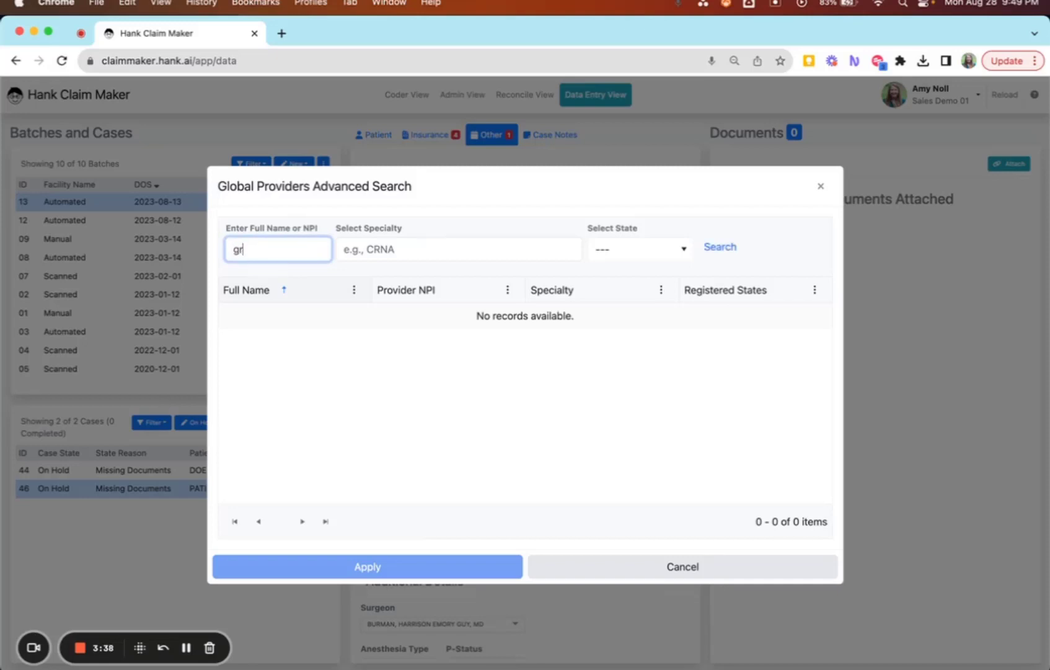
{"action": "left_click", "coordinate": [736, 254]}
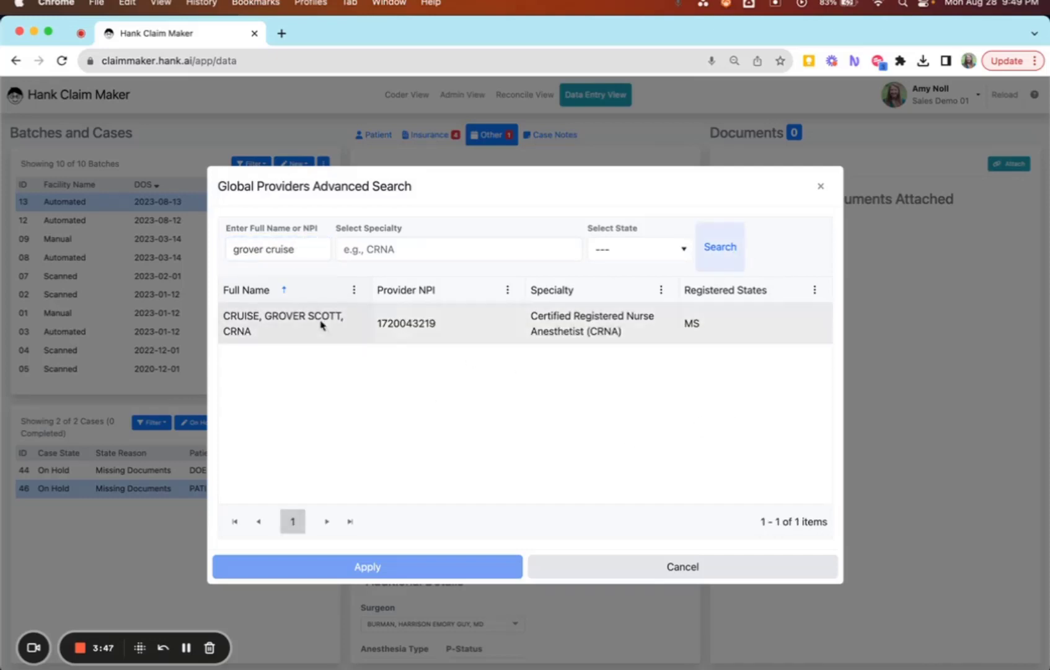
{"action": "left_click", "coordinate": [348, 330]}
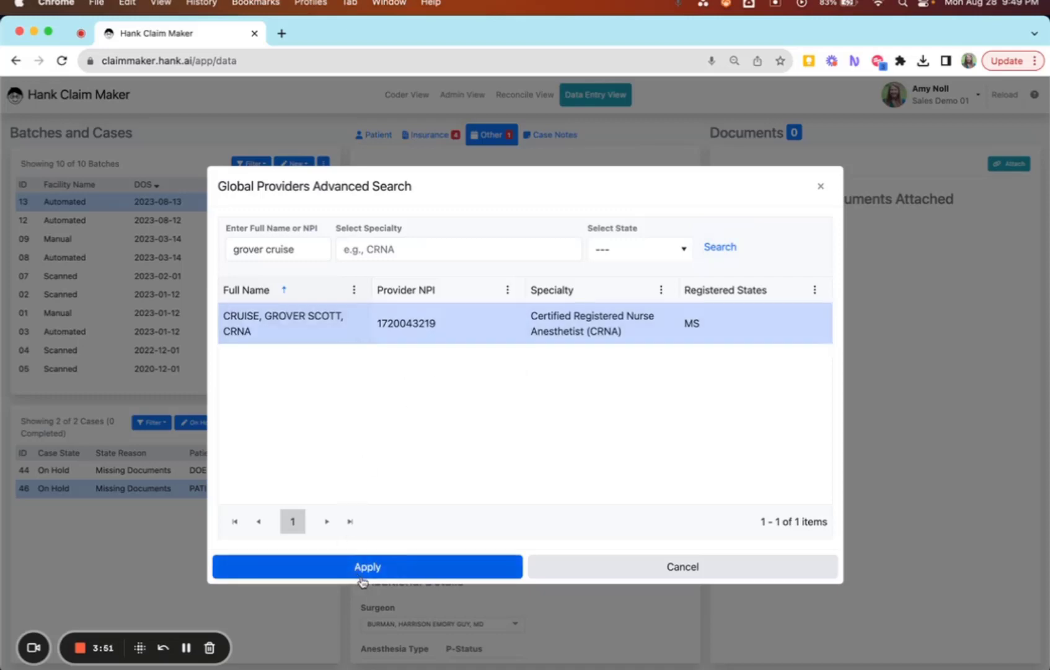
{"action": "left_click", "coordinate": [379, 568]}
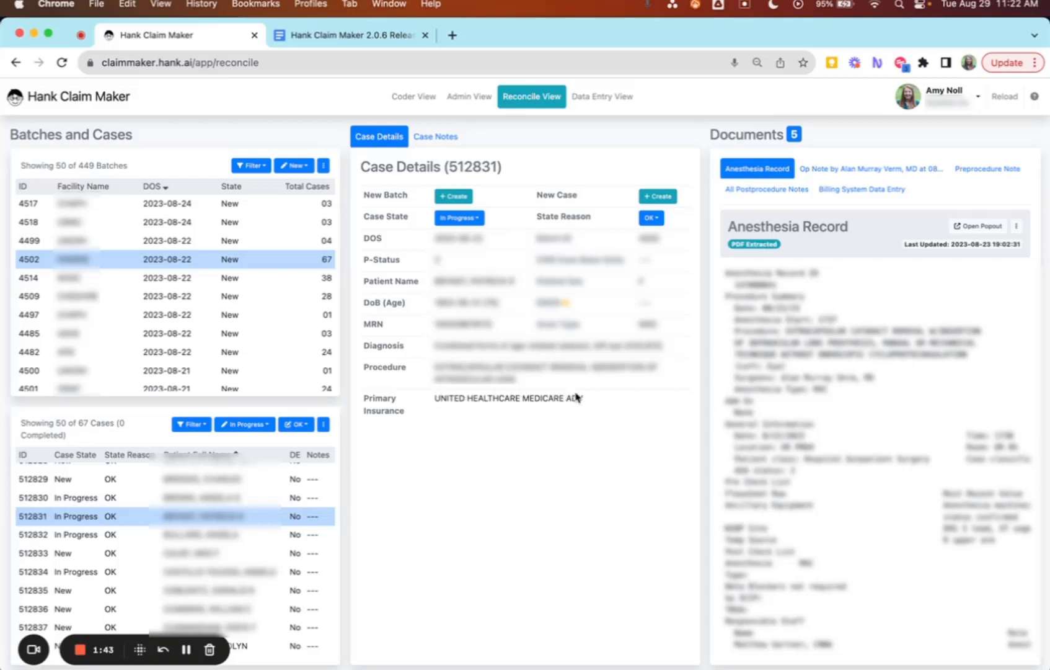
Open the primary insurance's confidence details in Reconcile View and jump to its Insurance Details in Data Entry View.
{"action": "left_click", "coordinate": [380, 412]}
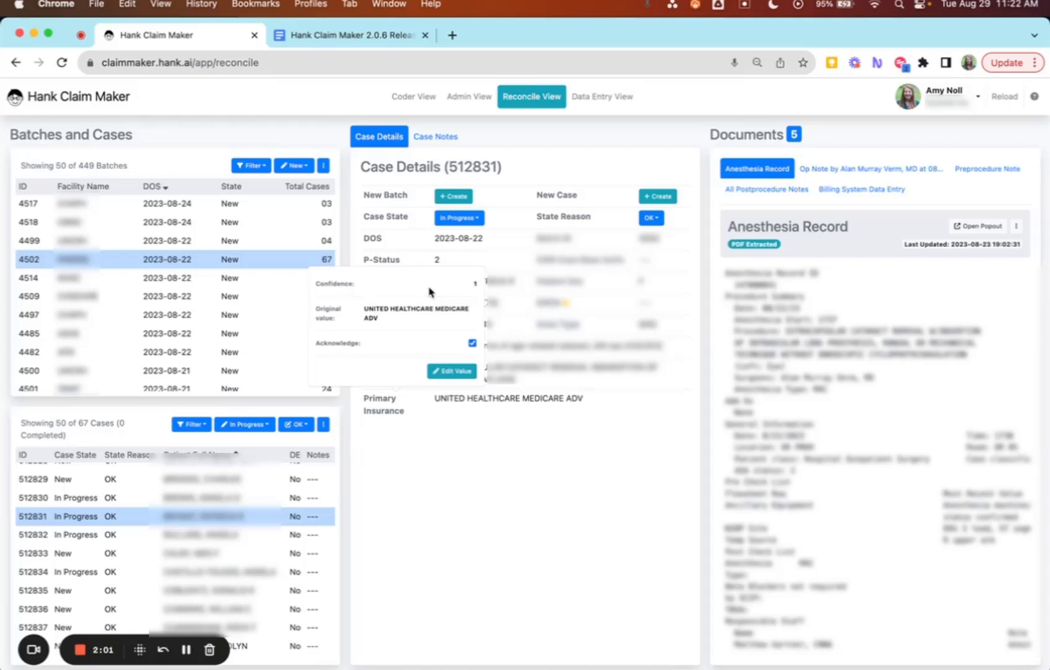
{"action": "left_click", "coordinate": [450, 370]}
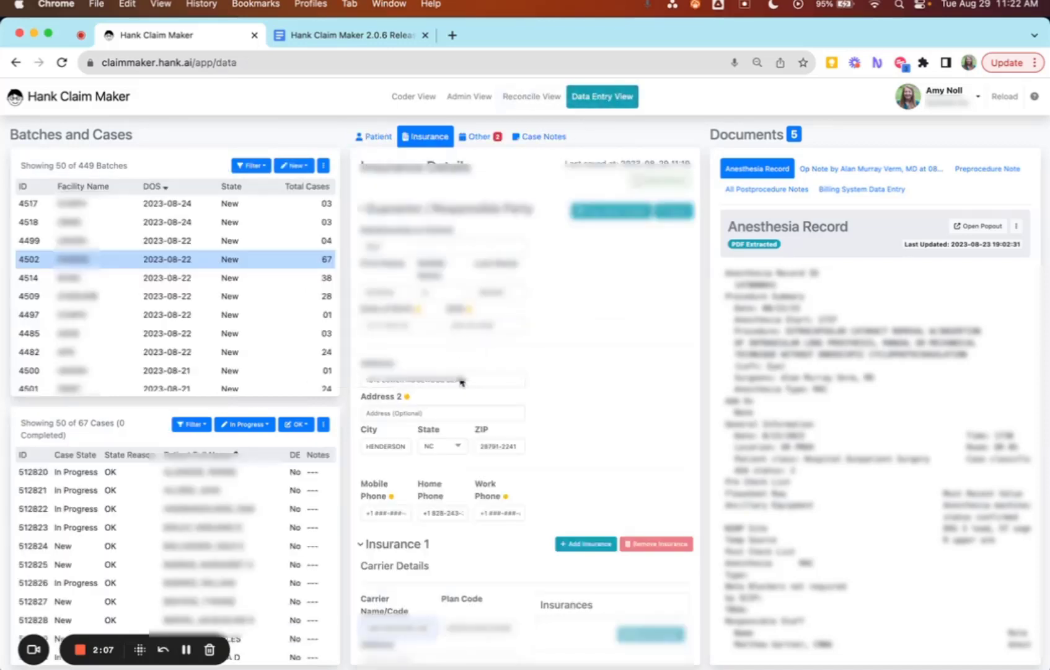
{"action": "scroll", "coordinate": [554, 421], "scroll_direction": "down", "scroll_amount": 5}
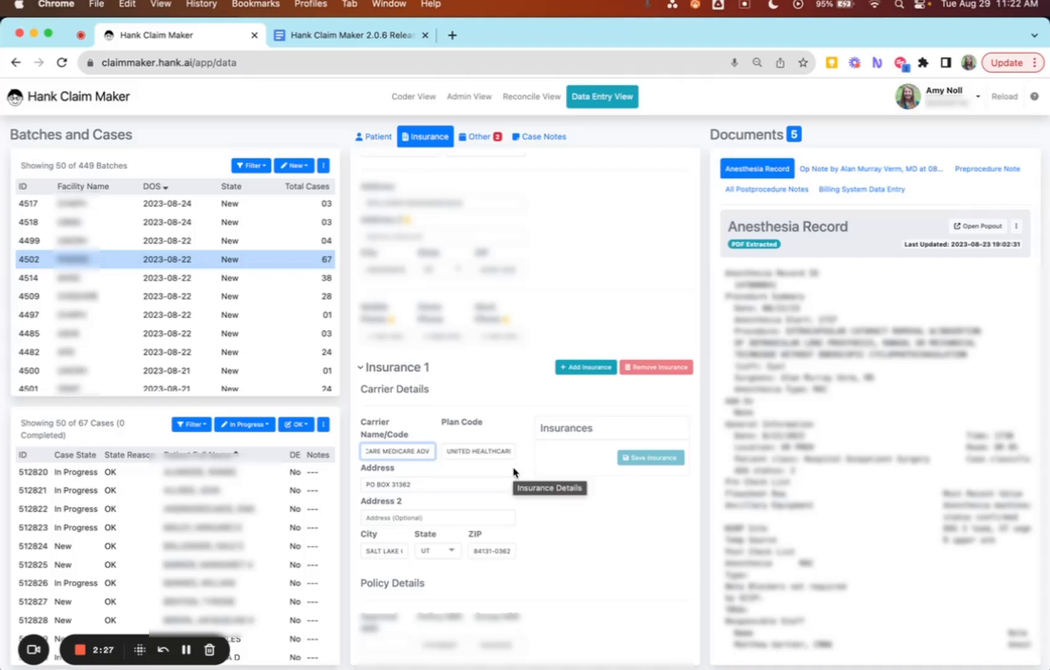
For the CIGNA case, edit the primary insurance value and apply the CIGNA CT GEN CHOICE FUND OA PLUS insurance.
{"action": "left_click", "coordinate": [531, 96]}
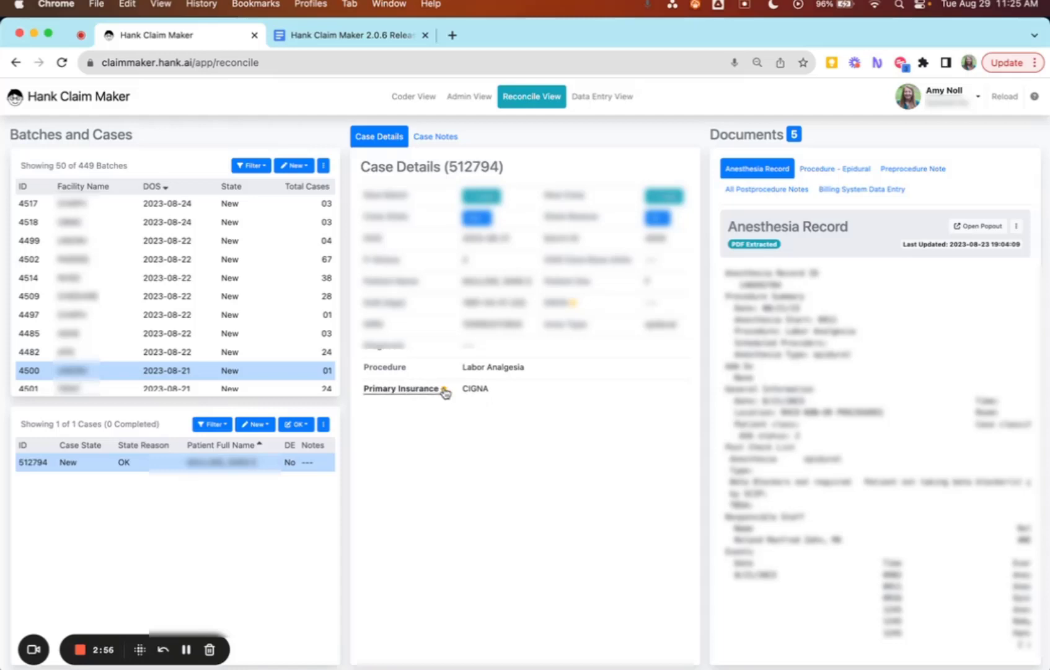
{"action": "left_click", "coordinate": [409, 394]}
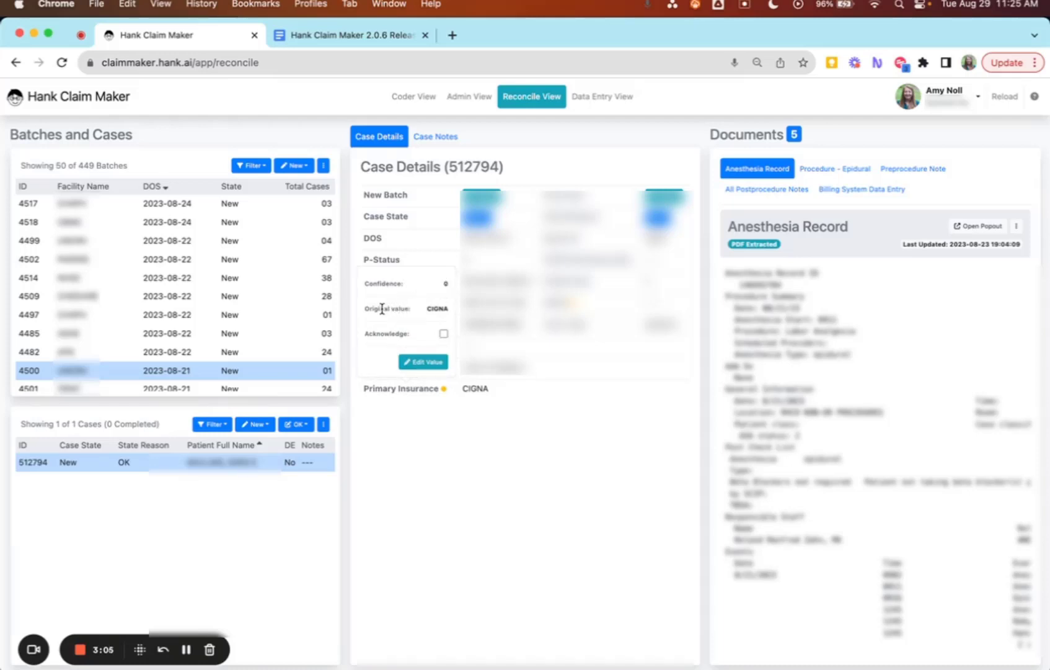
{"action": "left_click", "coordinate": [424, 364]}
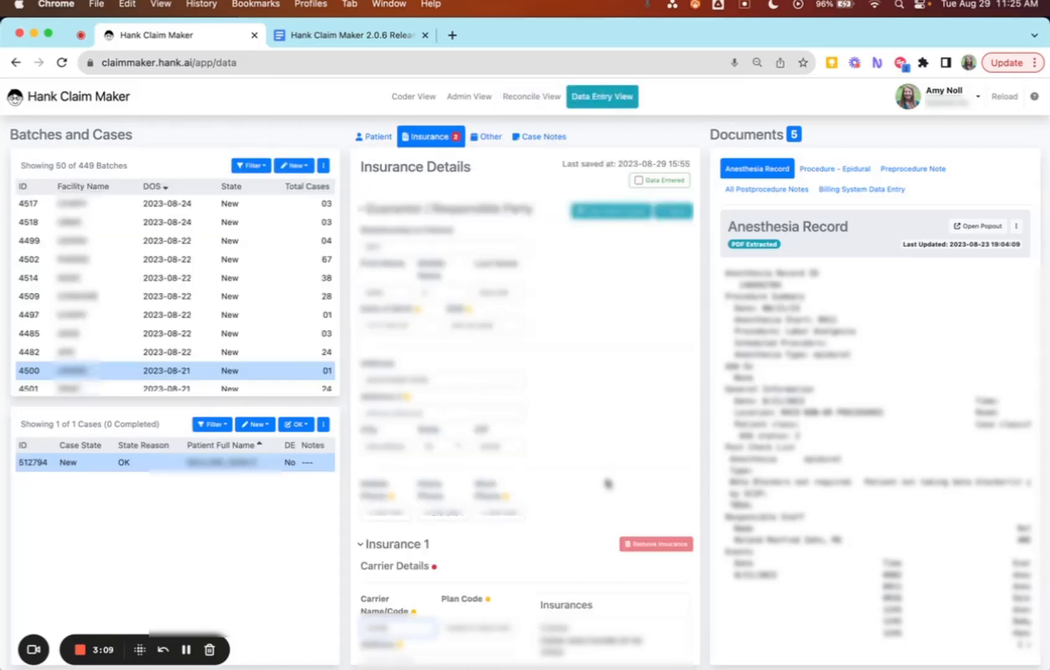
{"action": "scroll", "coordinate": [609, 484], "scroll_direction": "down", "scroll_amount": 2}
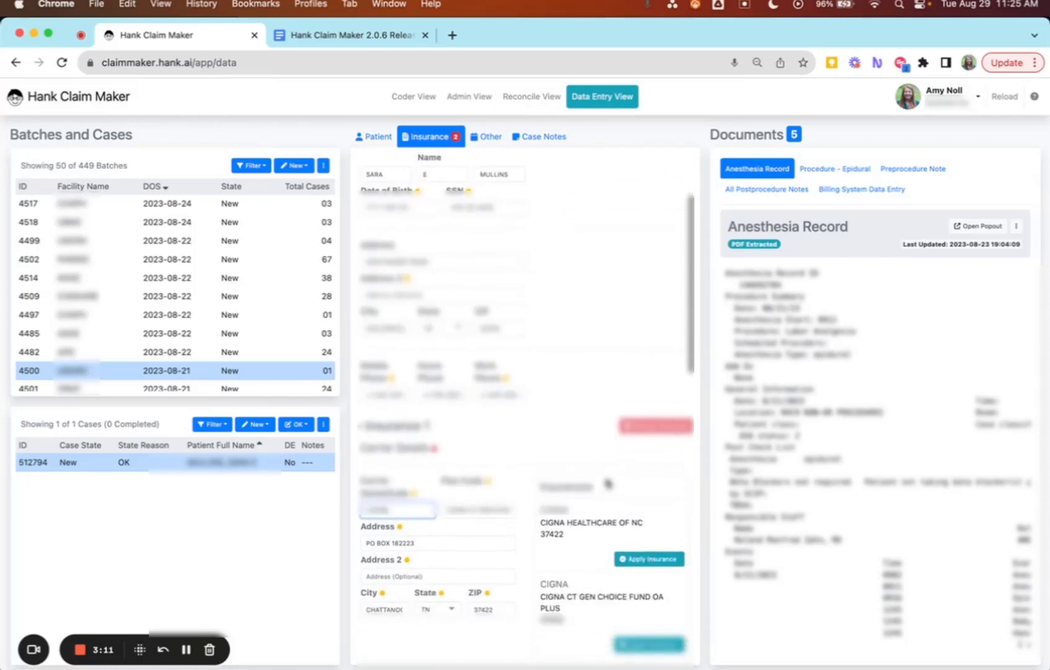
{"action": "scroll", "coordinate": [528, 422], "scroll_direction": "down", "scroll_amount": 2}
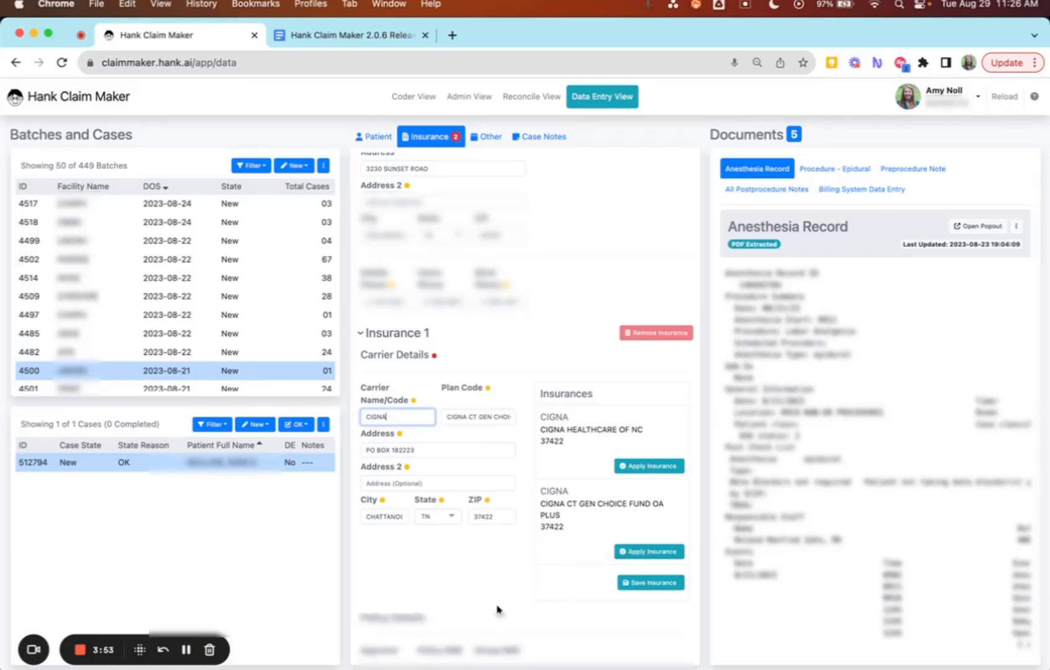
{"action": "left_click", "coordinate": [656, 551]}
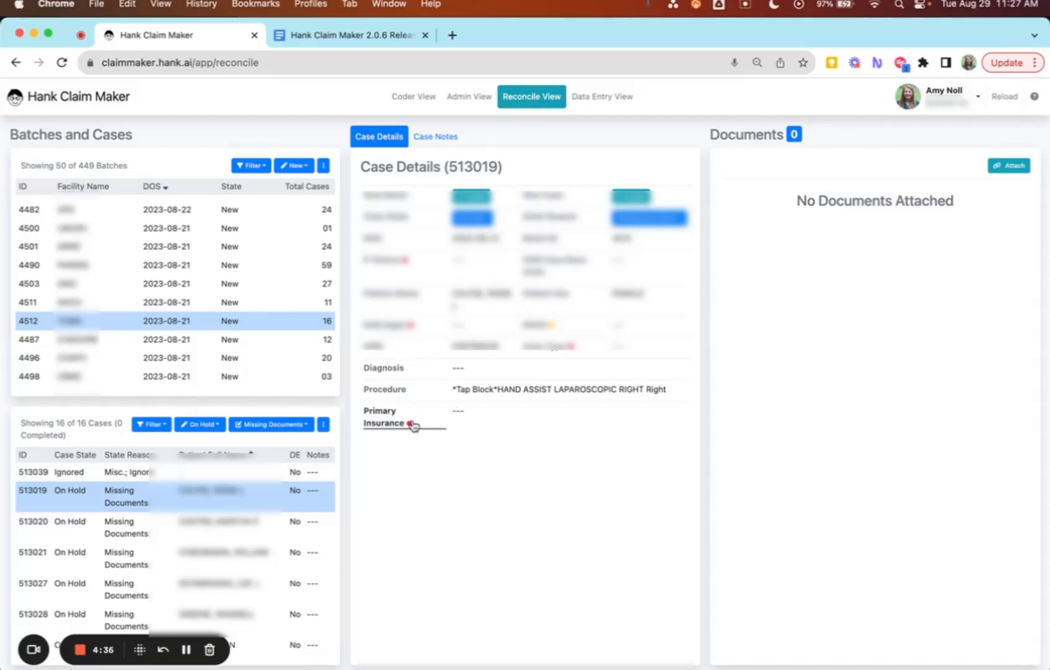
Edit the missing primary insurance of the on-hold case and enter ZIP 29202 for Insurance 1.
{"action": "left_click", "coordinate": [377, 427]}
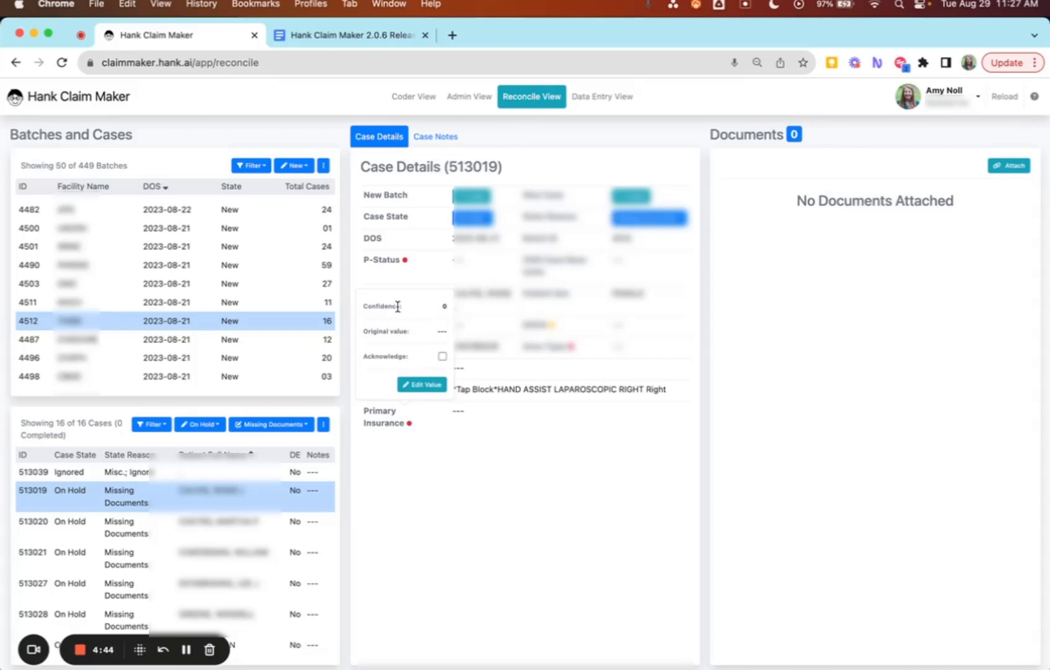
{"action": "left_click", "coordinate": [419, 385]}
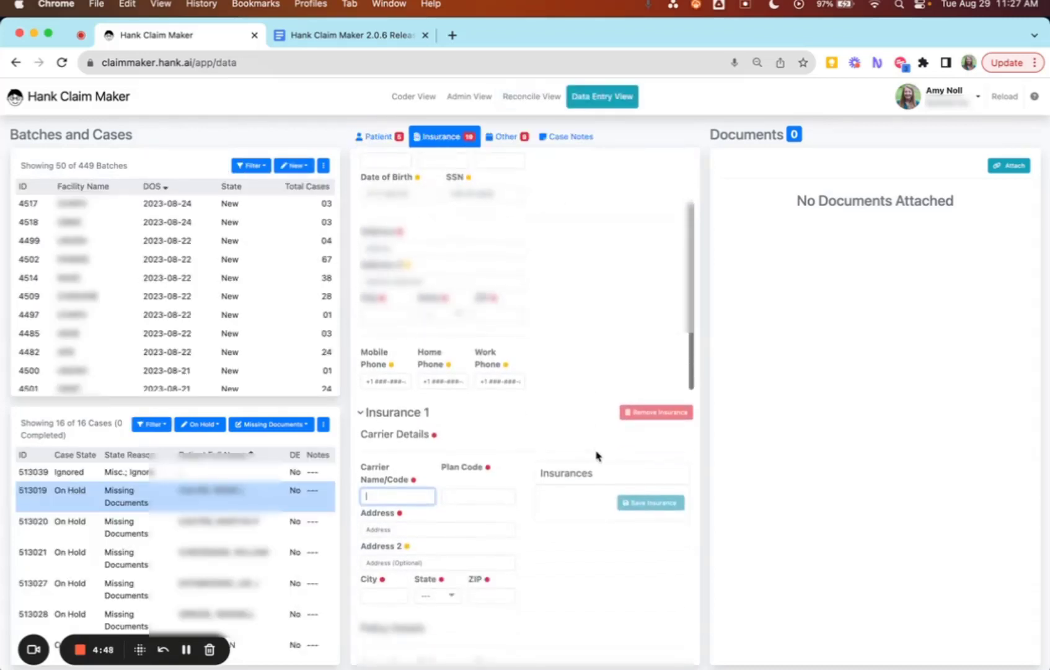
{"action": "scroll", "coordinate": [566, 409], "scroll_direction": "down", "scroll_amount": 2}
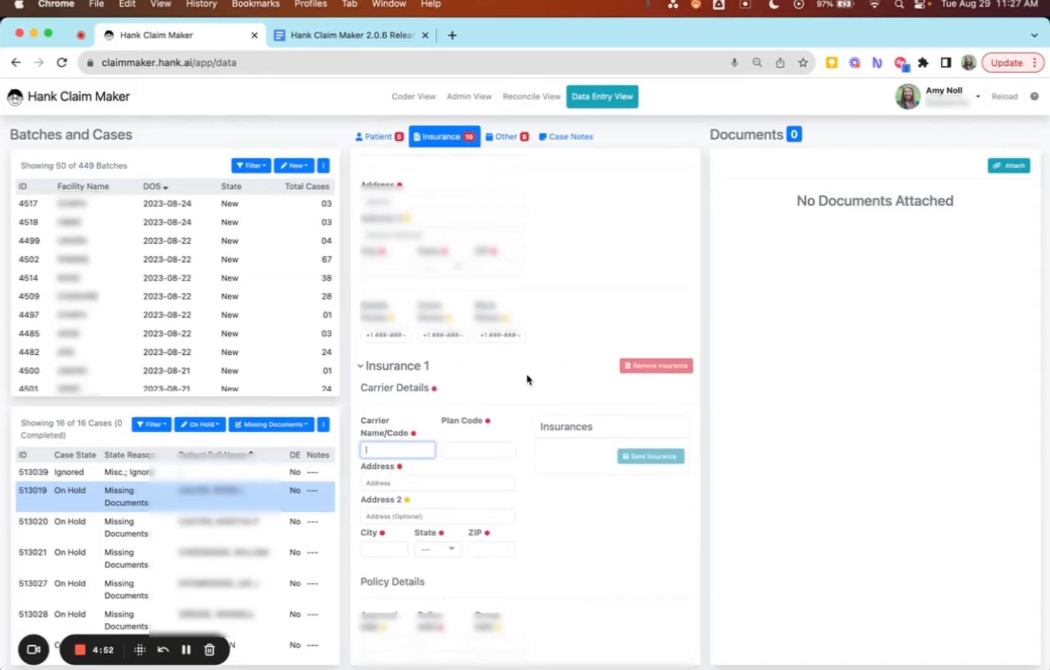
{"action": "scroll", "coordinate": [528, 379], "scroll_direction": "down", "scroll_amount": 3}
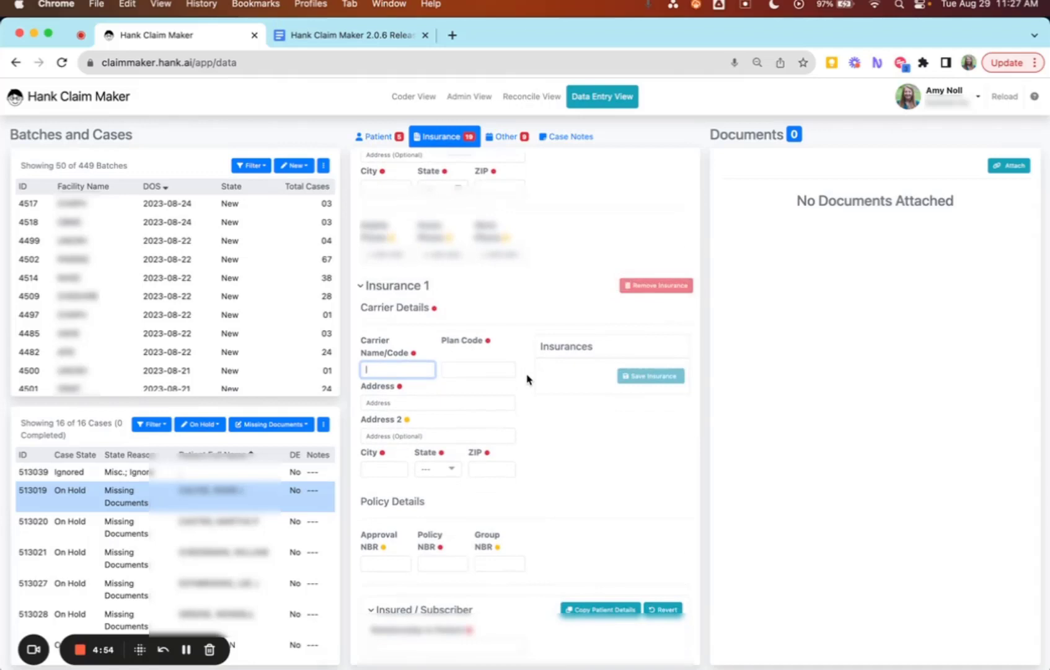
{"action": "left_click", "coordinate": [488, 469]}
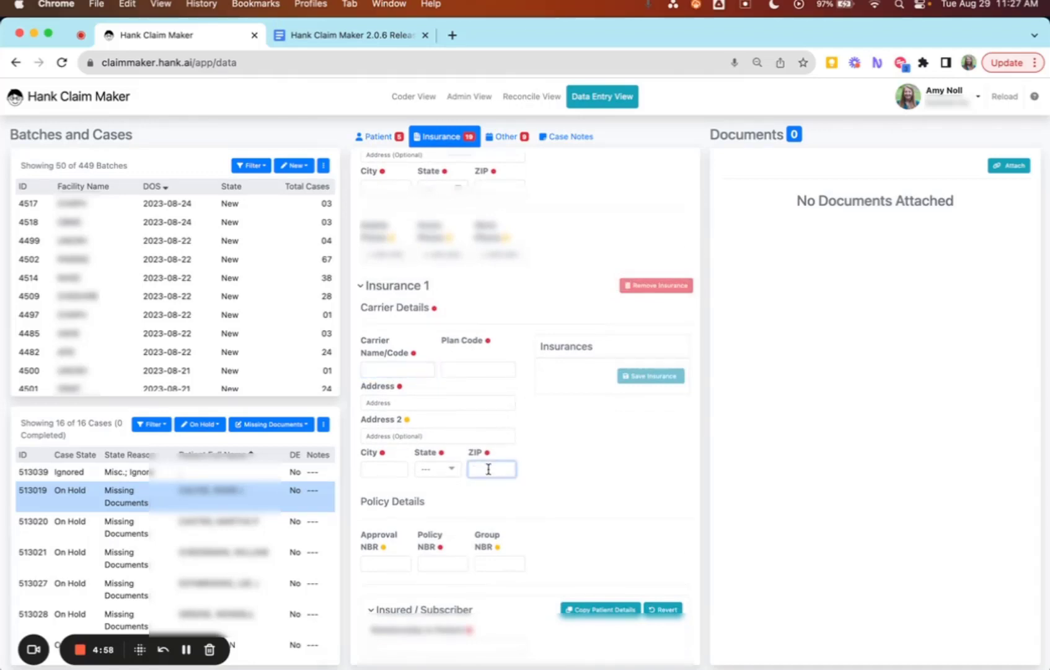
{"action": "type", "text": "29202"}
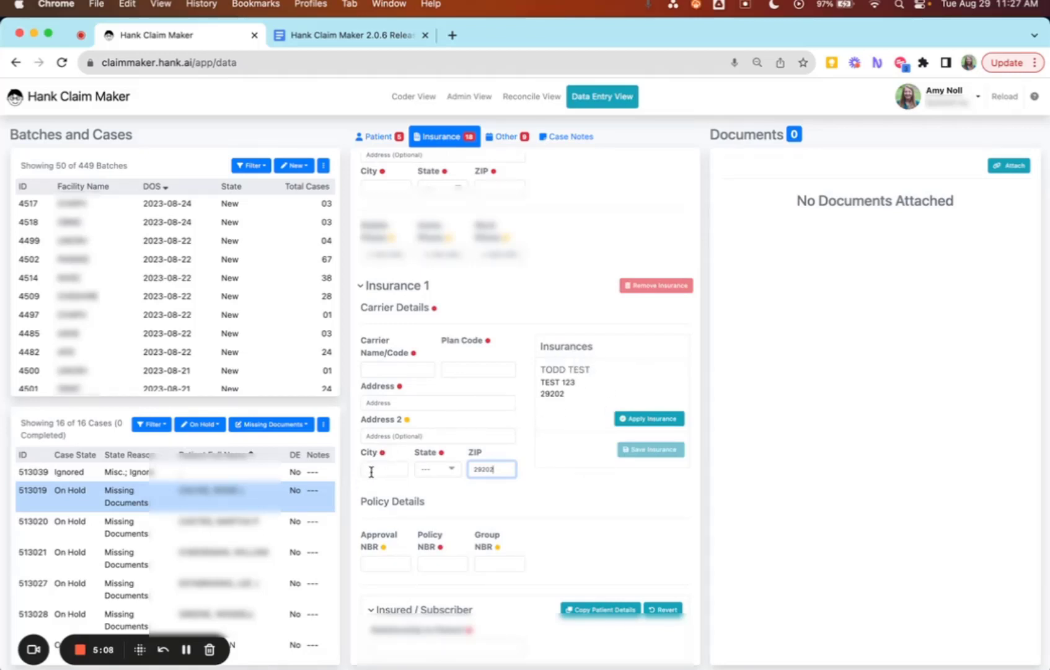
Search insurances by plan code medicare and apply the second MEDICARE PART AND PART B match.
{"action": "left_click", "coordinate": [465, 371]}
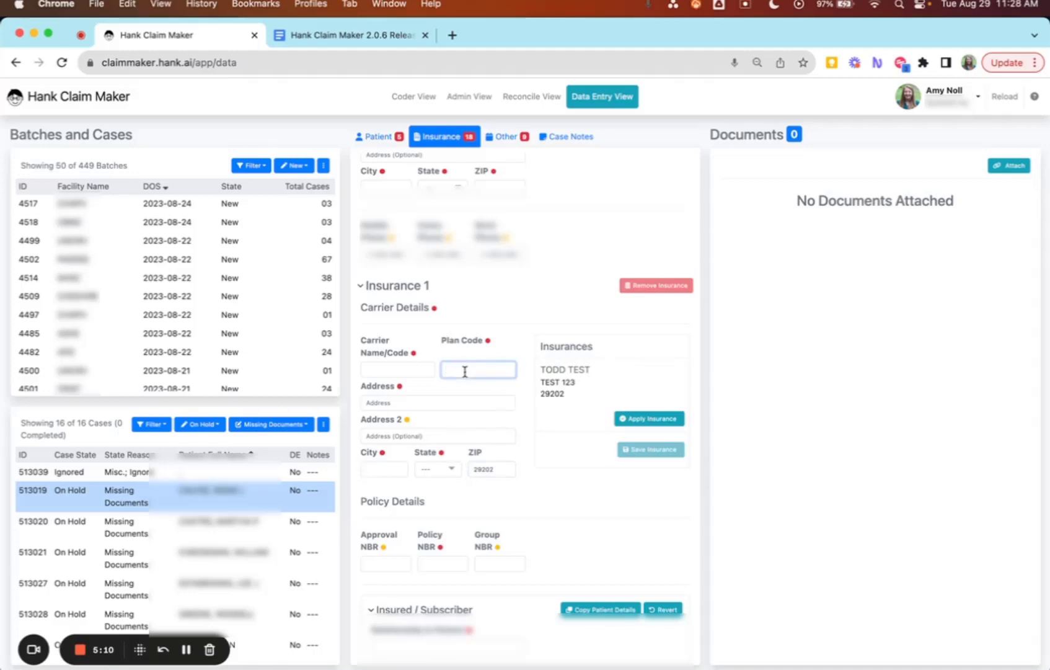
{"action": "type", "text": "medi"}
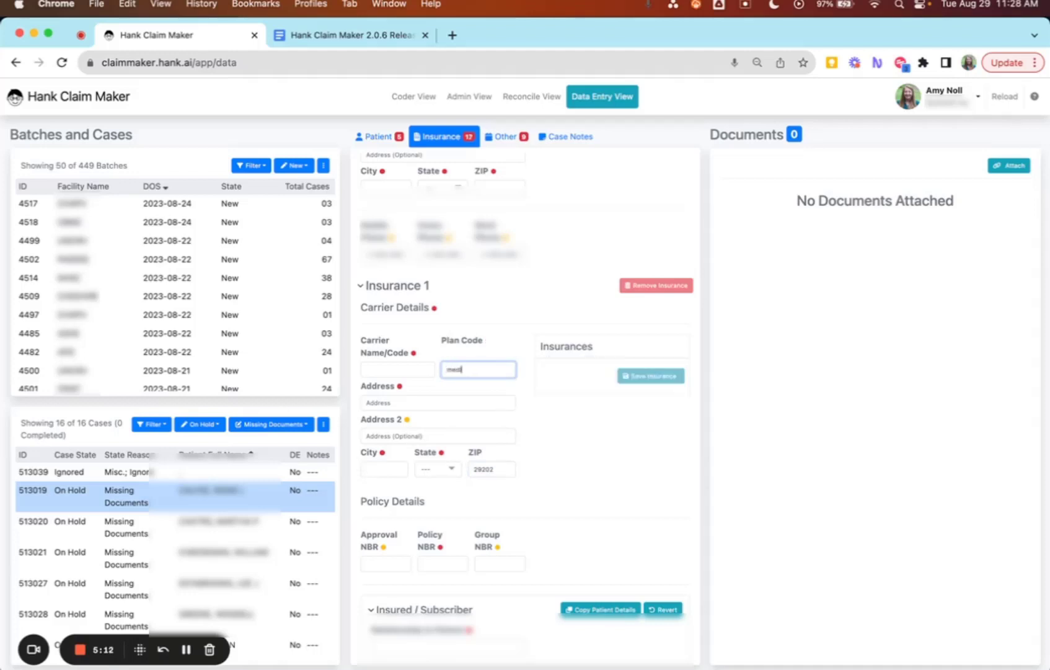
{"action": "type", "text": "care"}
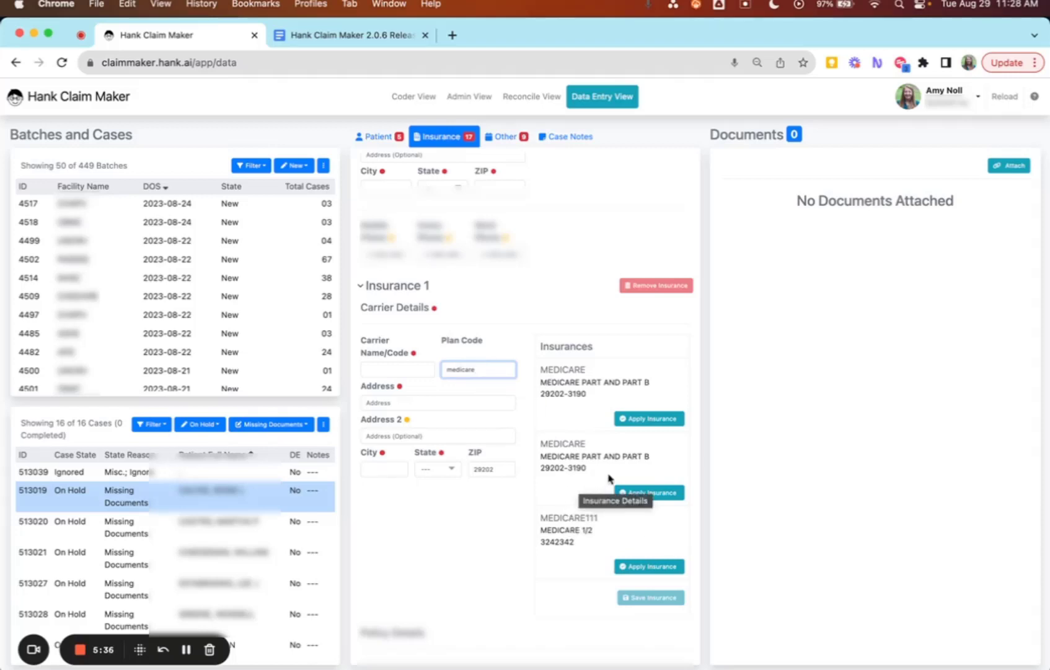
{"action": "left_click", "coordinate": [643, 494]}
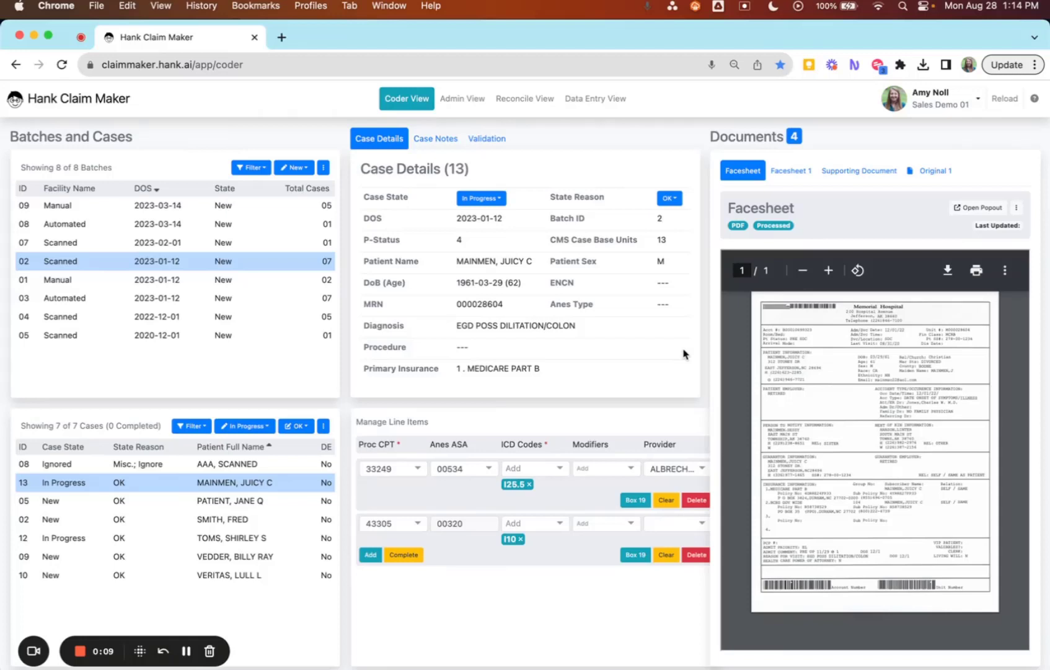
Open the help information and start a technical support e-mail from its support link.
{"action": "left_click", "coordinate": [1034, 105]}
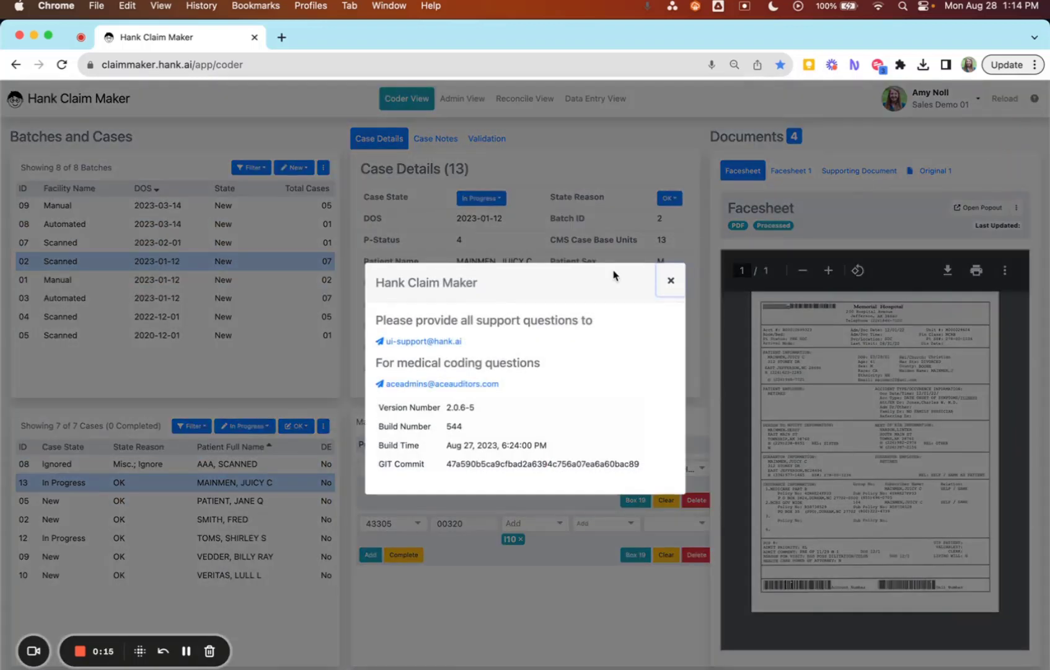
{"action": "left_click", "coordinate": [417, 345]}
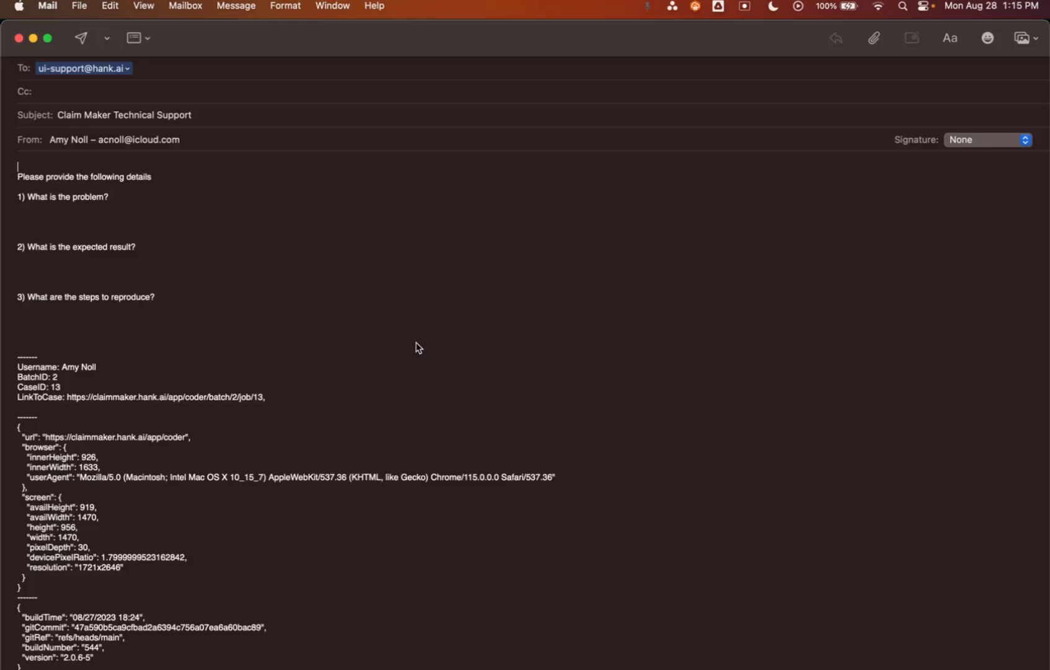